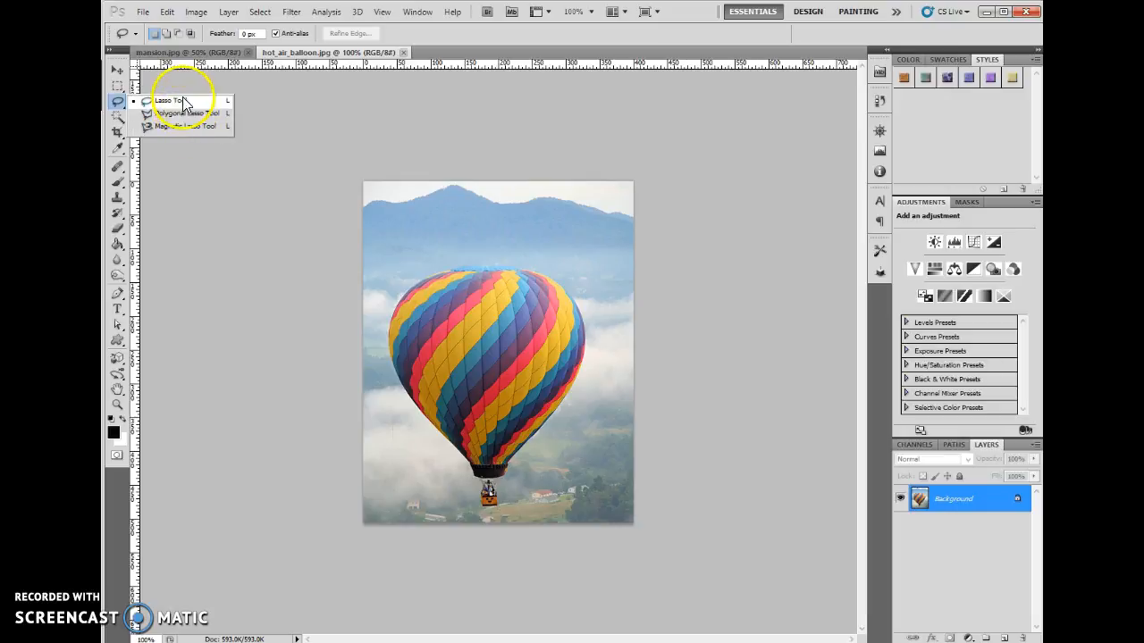
- Zoom in to 700% on the balloon's basket and make the freehand Lasso tool active
click(171, 101)
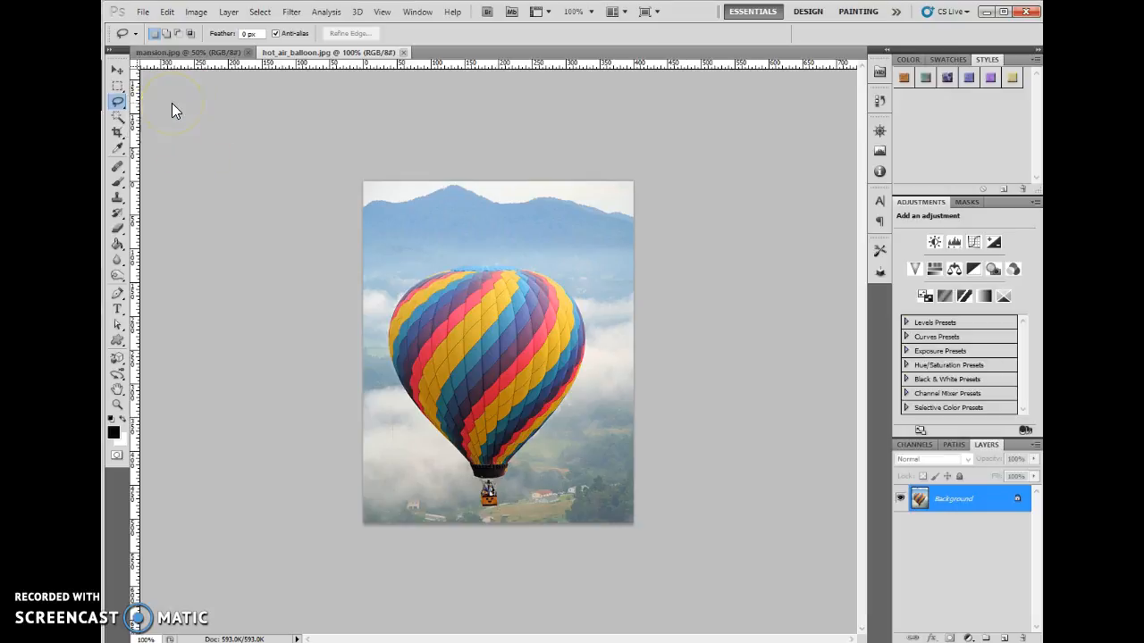
click(117, 404)
mouse_move(441, 486)
mouse_down()
mouse_move(506, 531)
mouse_move(524, 584)
mouse_move(492, 524)
mouse_move(508, 521)
mouse_move(487, 471)
mouse_up()
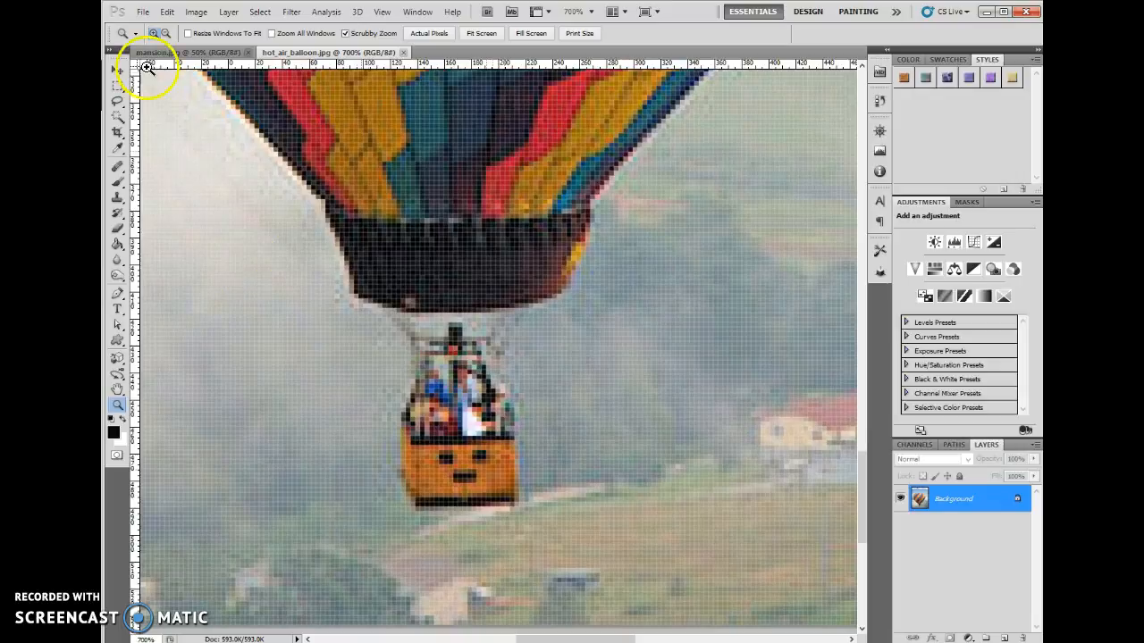
click(119, 104)
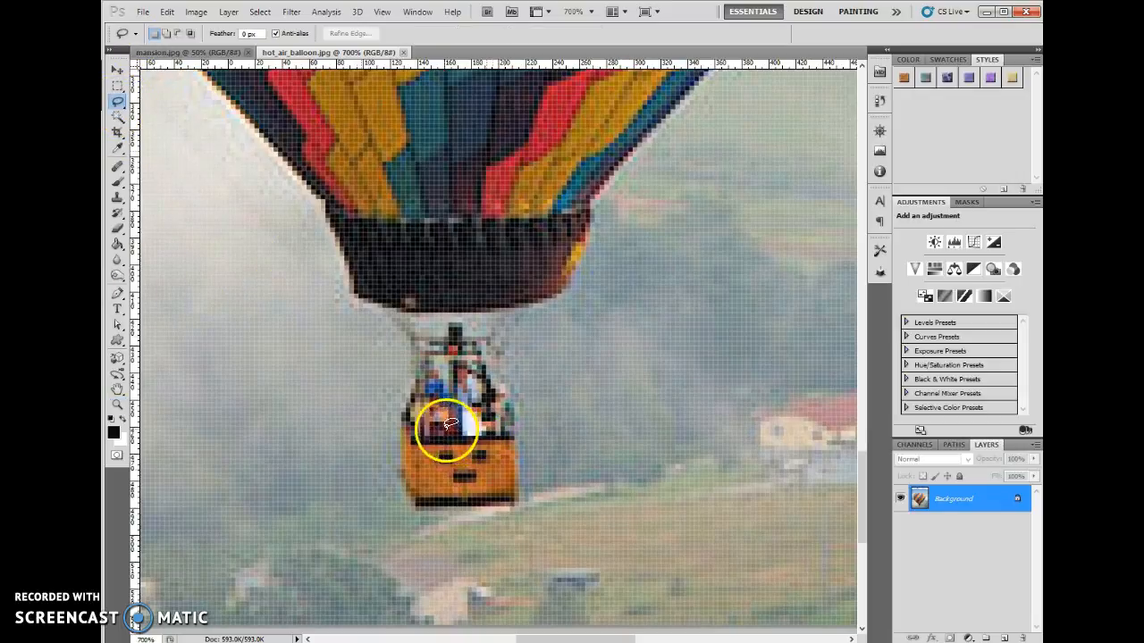
- Try freehand Lasso selections around the basket and along its side edge, deselecting after each one
mouse_move(424, 433)
mouse_down()
mouse_move(446, 431)
mouse_move(418, 431)
mouse_move(410, 486)
mouse_move(539, 544)
mouse_move(436, 418)
mouse_up()
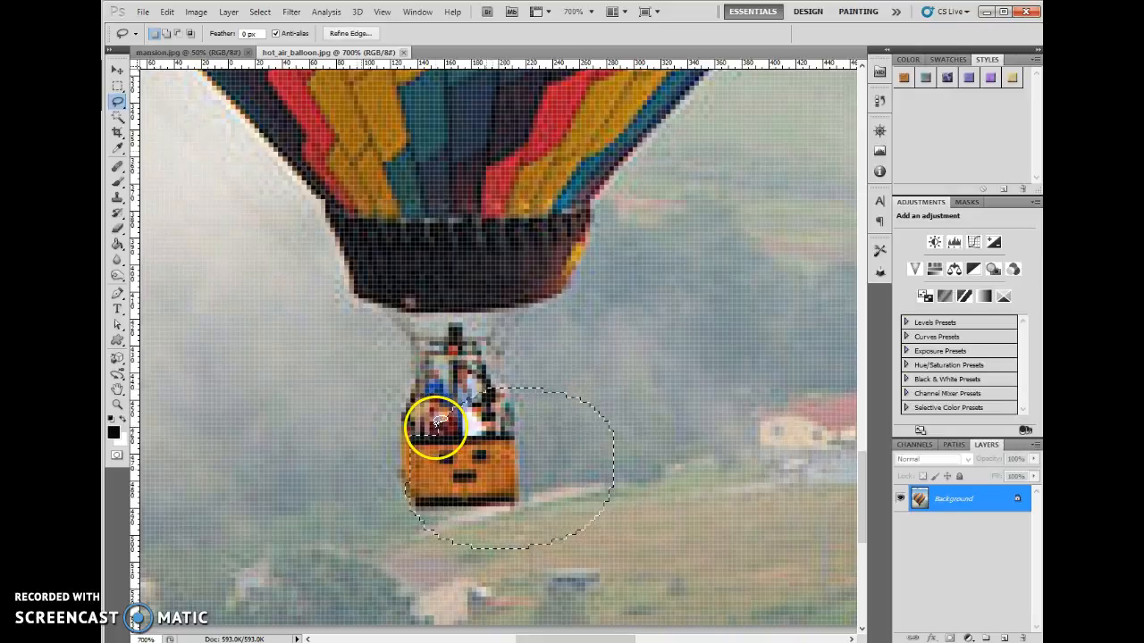
click(627, 351)
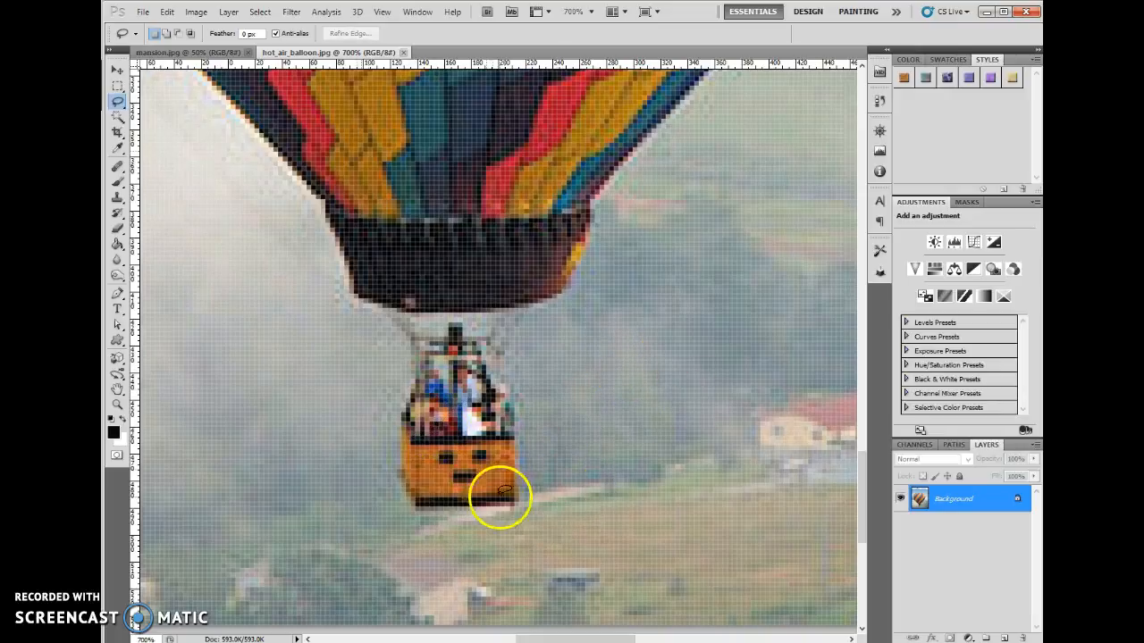
drag(490, 407, 513, 410)
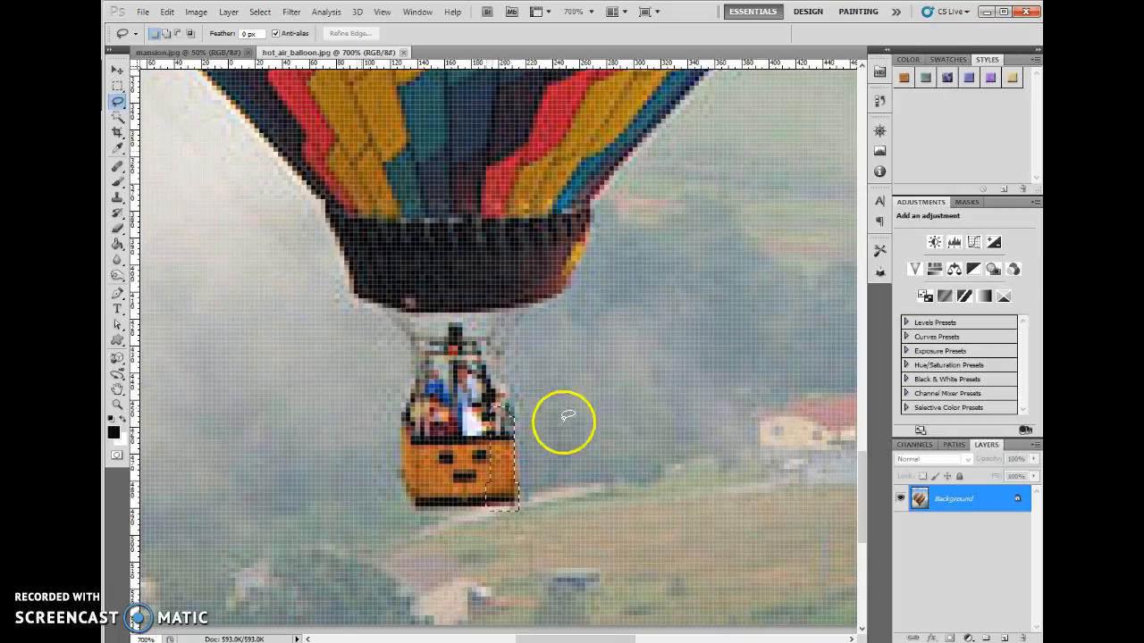
click(549, 375)
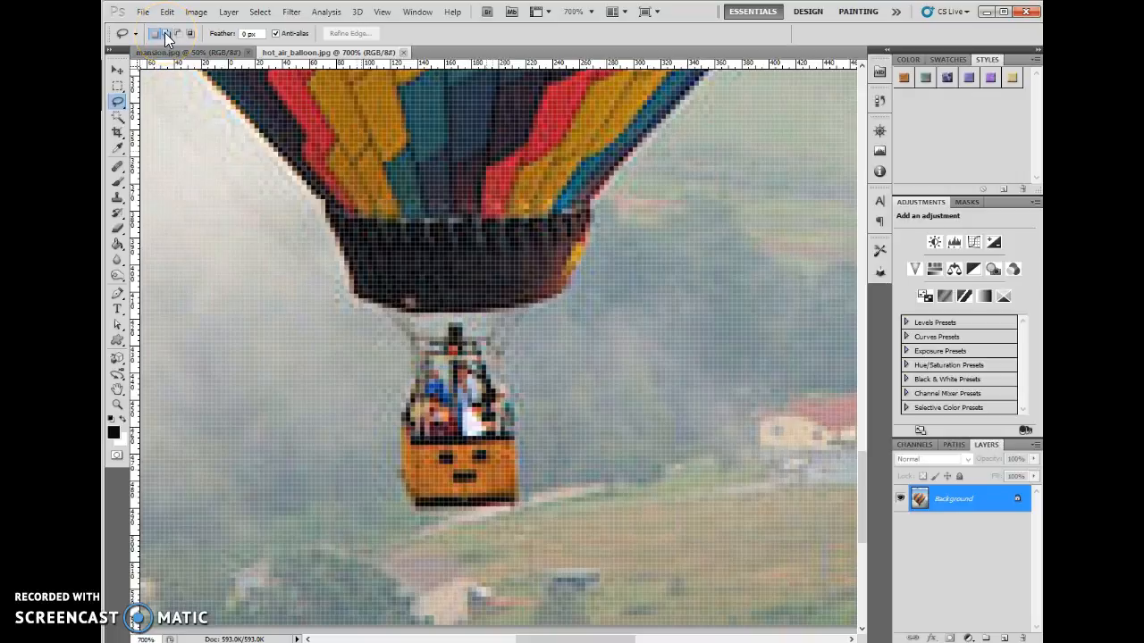
- Set the Lasso to add to the selection and outline the dark skirt below the balloon in several freehand passes
click(178, 35)
click(166, 34)
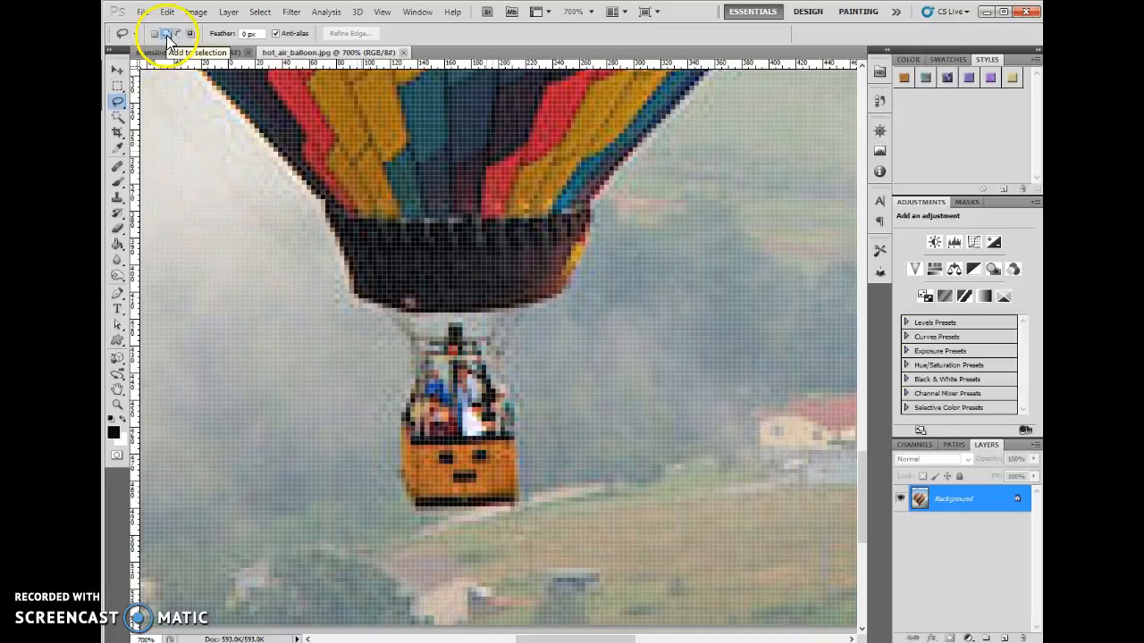
mouse_move(427, 216)
mouse_down()
mouse_move(333, 201)
mouse_move(344, 254)
mouse_up()
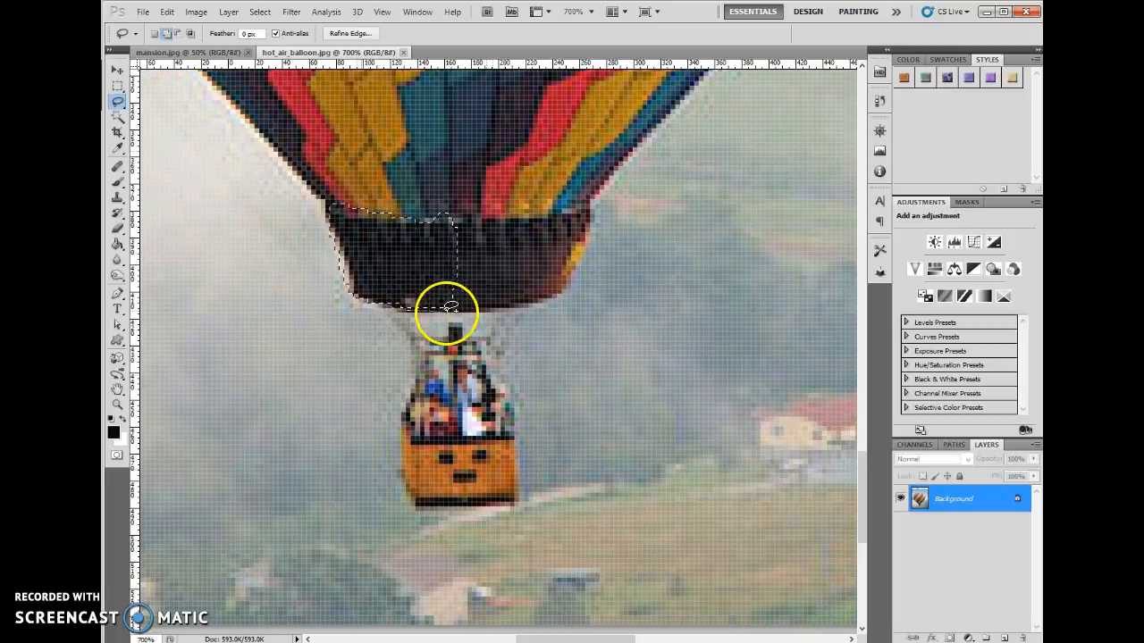
mouse_move(494, 288)
mouse_down()
mouse_move(484, 236)
mouse_move(503, 237)
mouse_move(484, 217)
mouse_move(436, 214)
mouse_move(592, 229)
mouse_up()
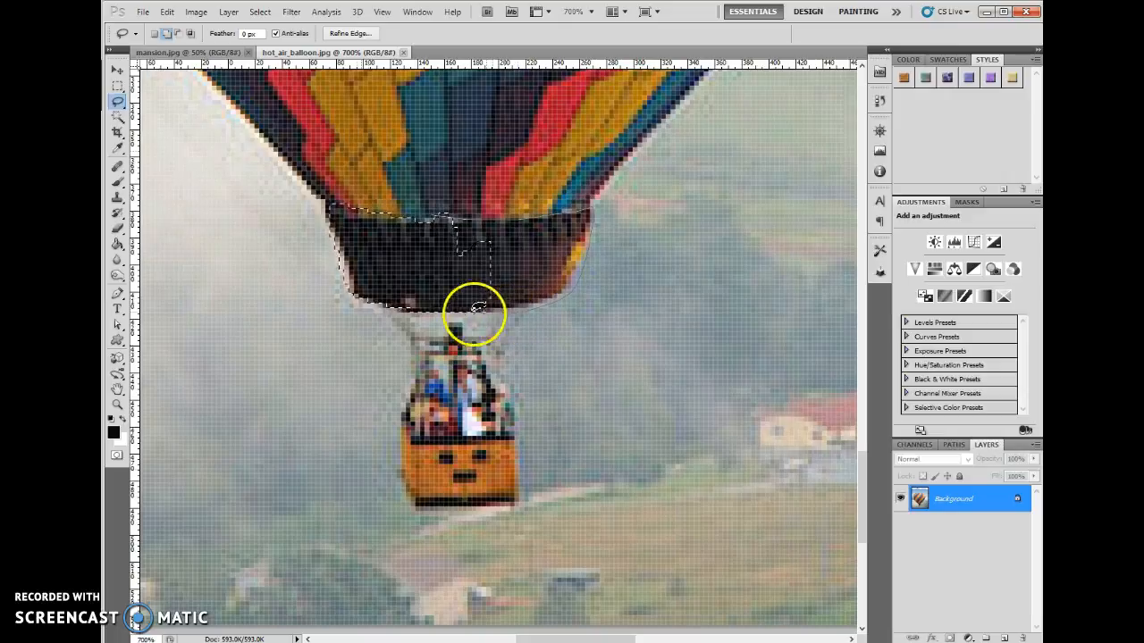
drag(390, 209, 387, 205)
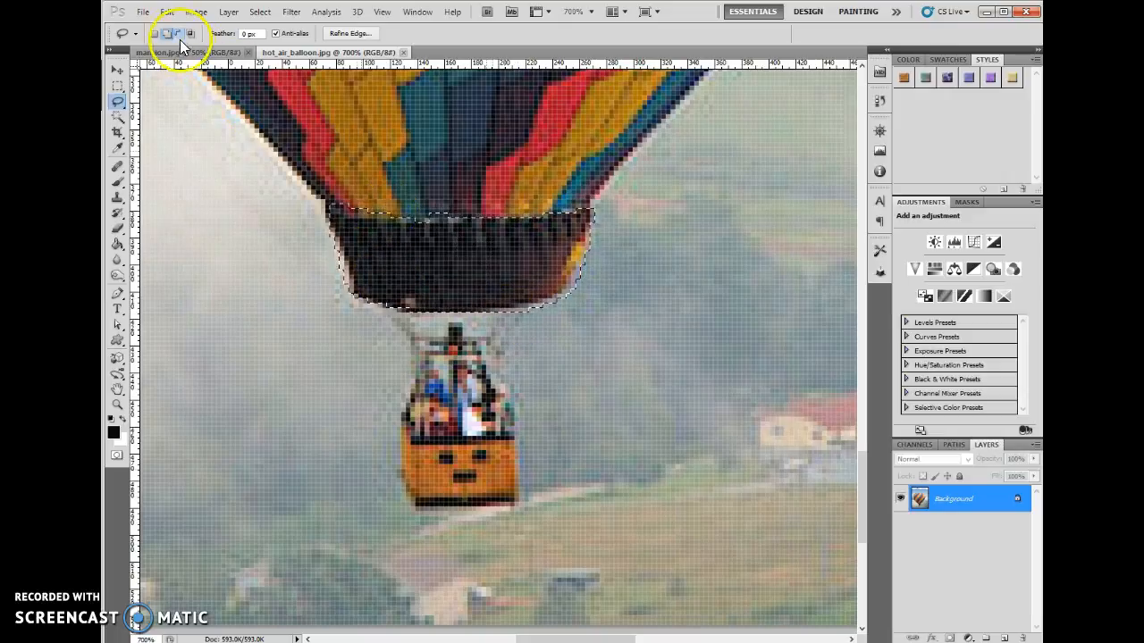
- Subtract the excess background and balloon fabric along the side and upper edge of the skirt from the selection
click(178, 35)
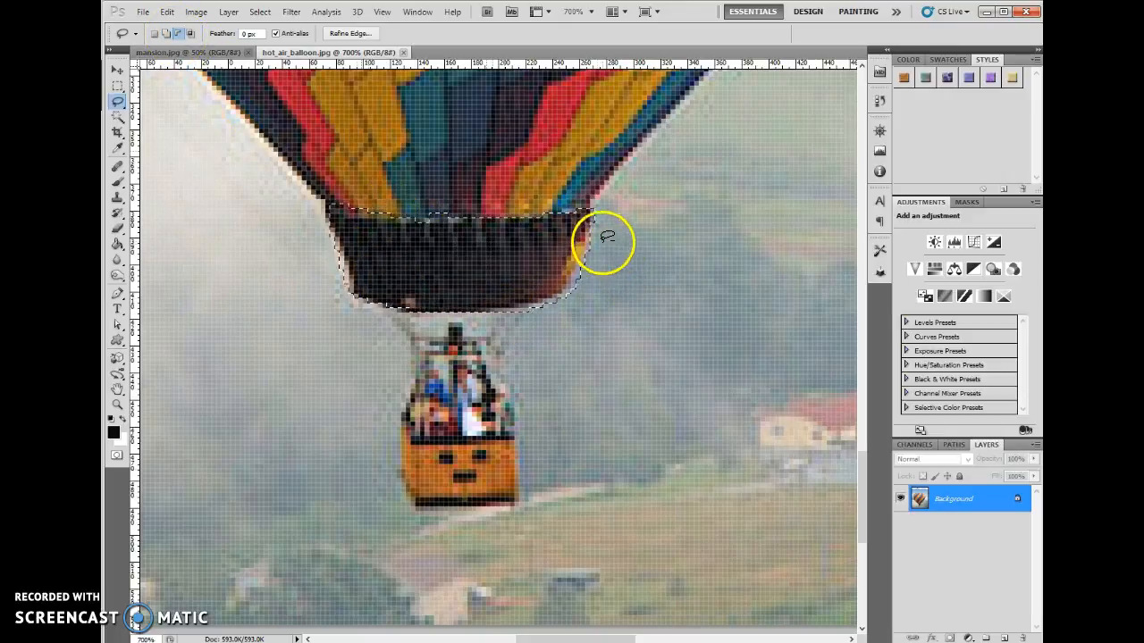
mouse_move(568, 291)
mouse_down()
mouse_move(594, 310)
mouse_move(616, 239)
mouse_up()
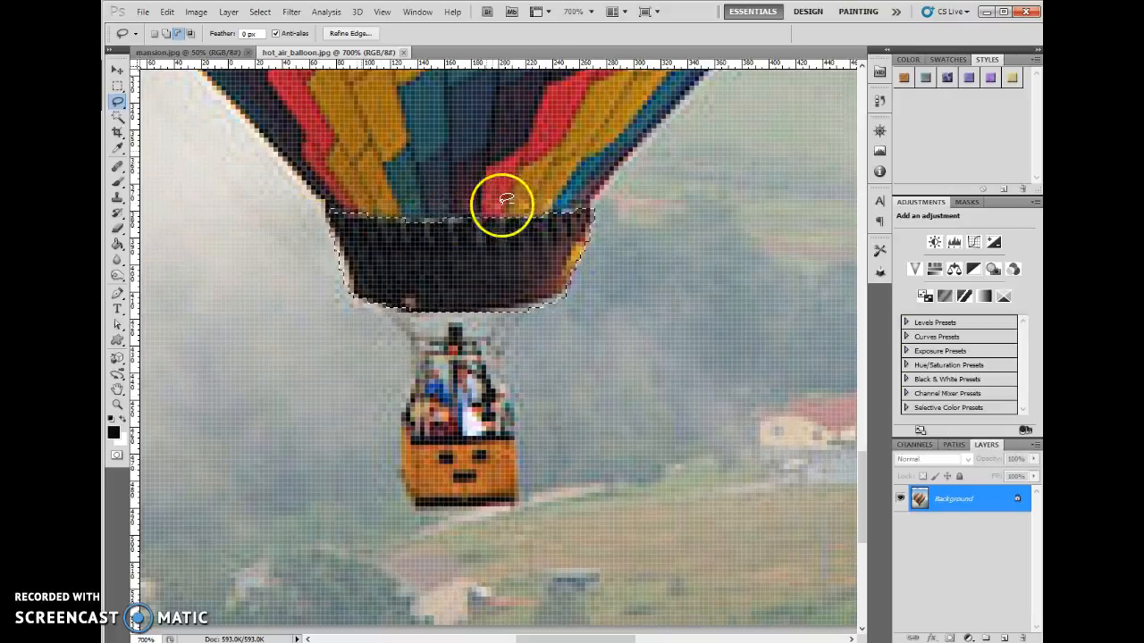
mouse_move(585, 214)
mouse_down()
mouse_move(513, 170)
mouse_move(439, 181)
mouse_up()
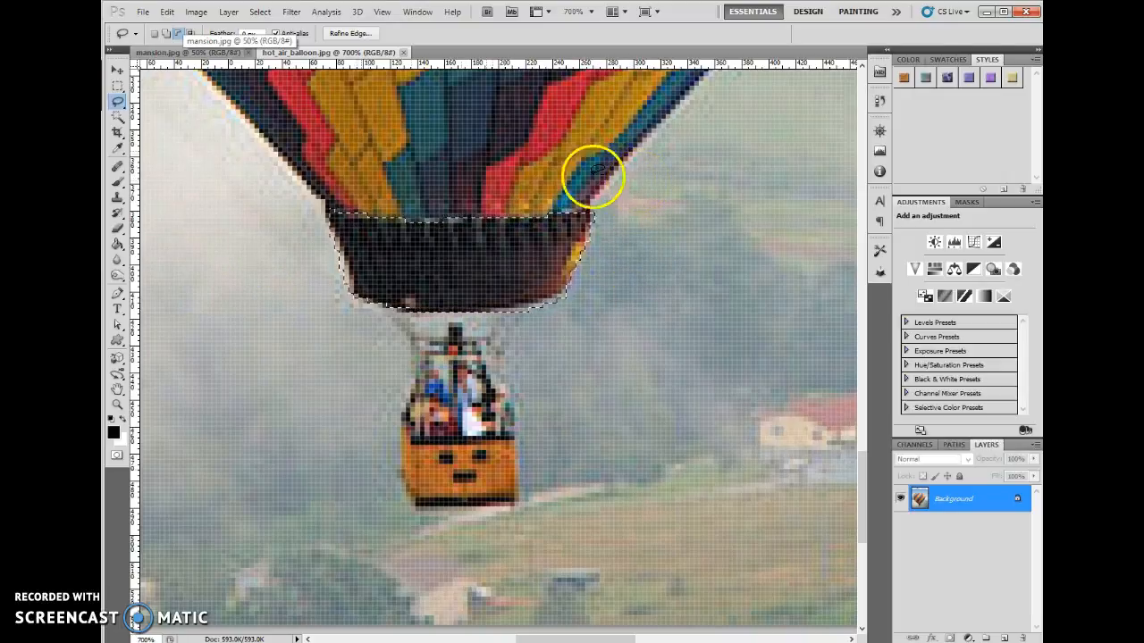
- Return the Lasso to add-to-selection mode and deselect the skirt
click(166, 35)
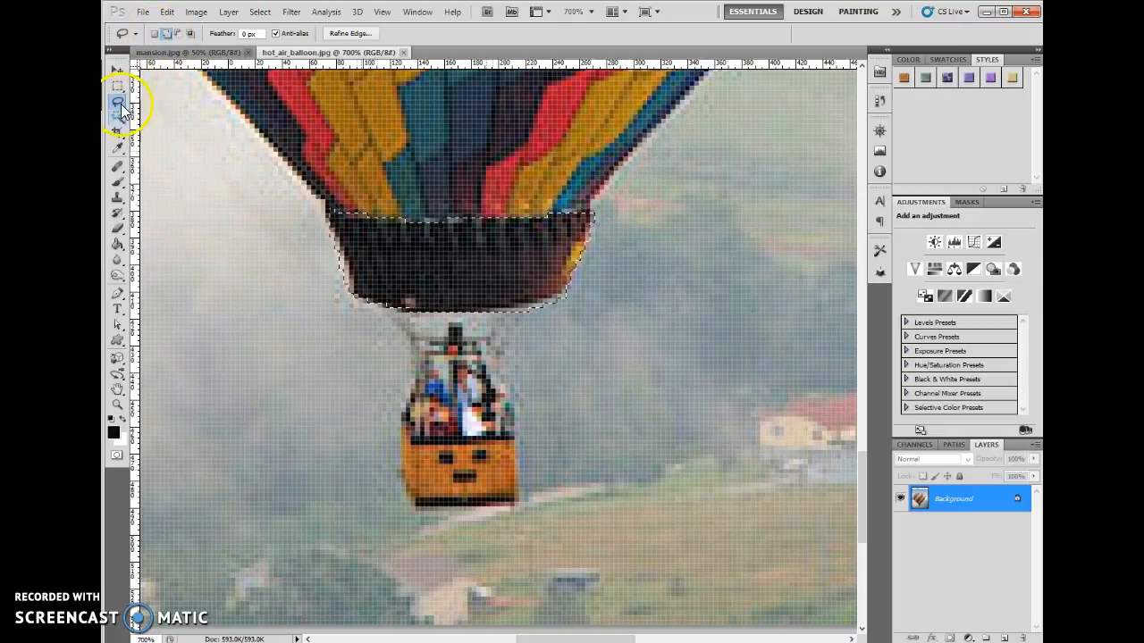
click(256, 12)
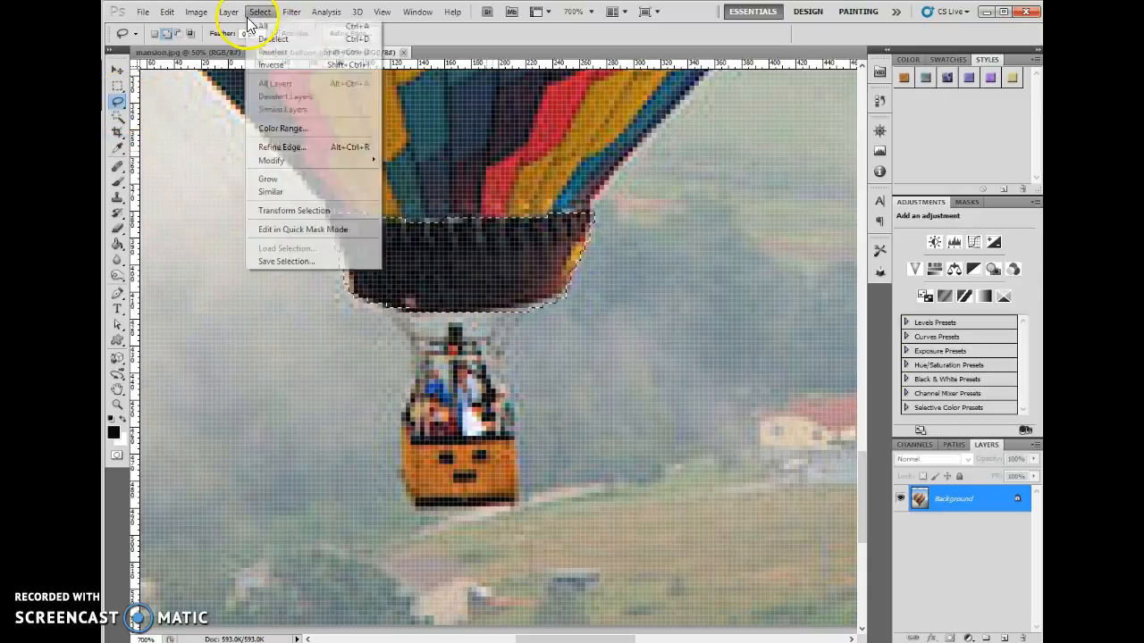
click(355, 39)
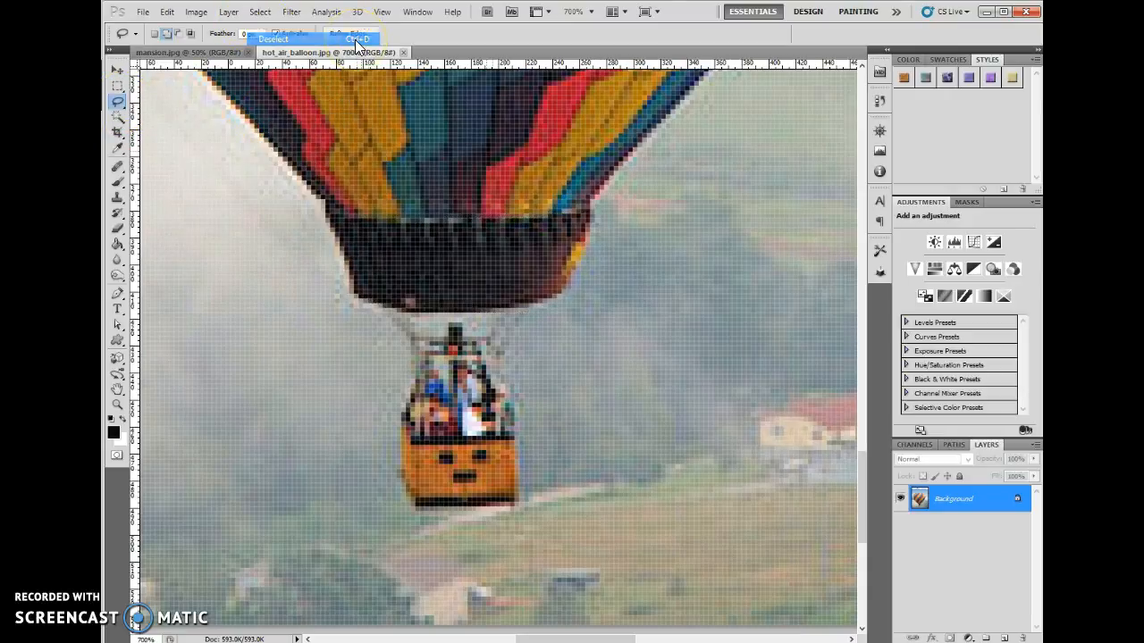
- Switch to the Polygonal Lasso tool in add-to-selection mode
click(119, 105)
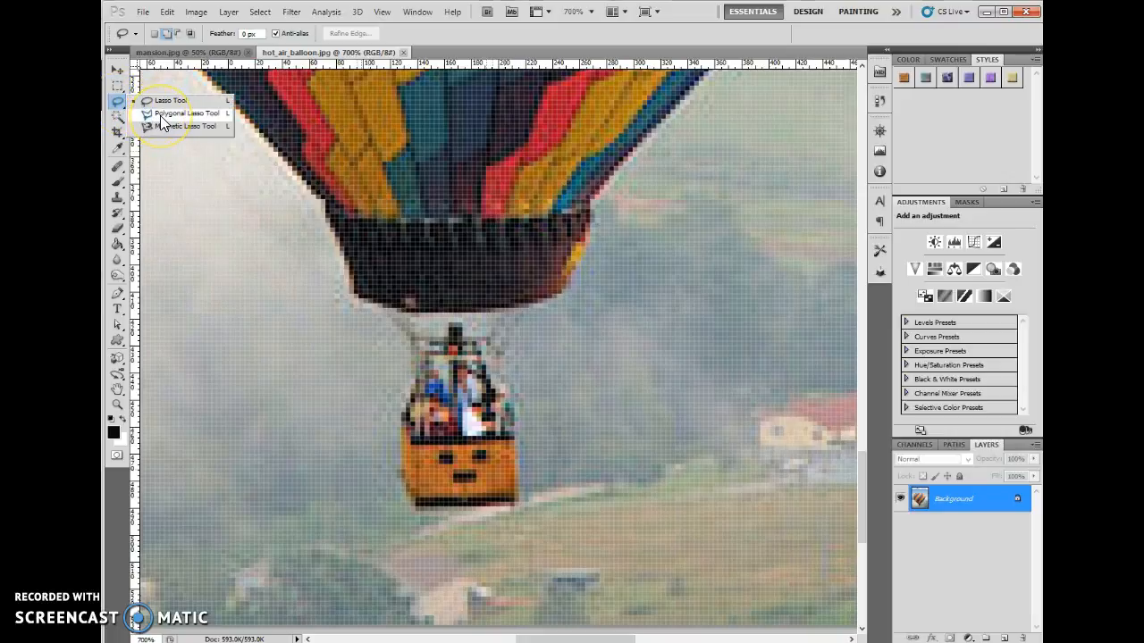
click(160, 116)
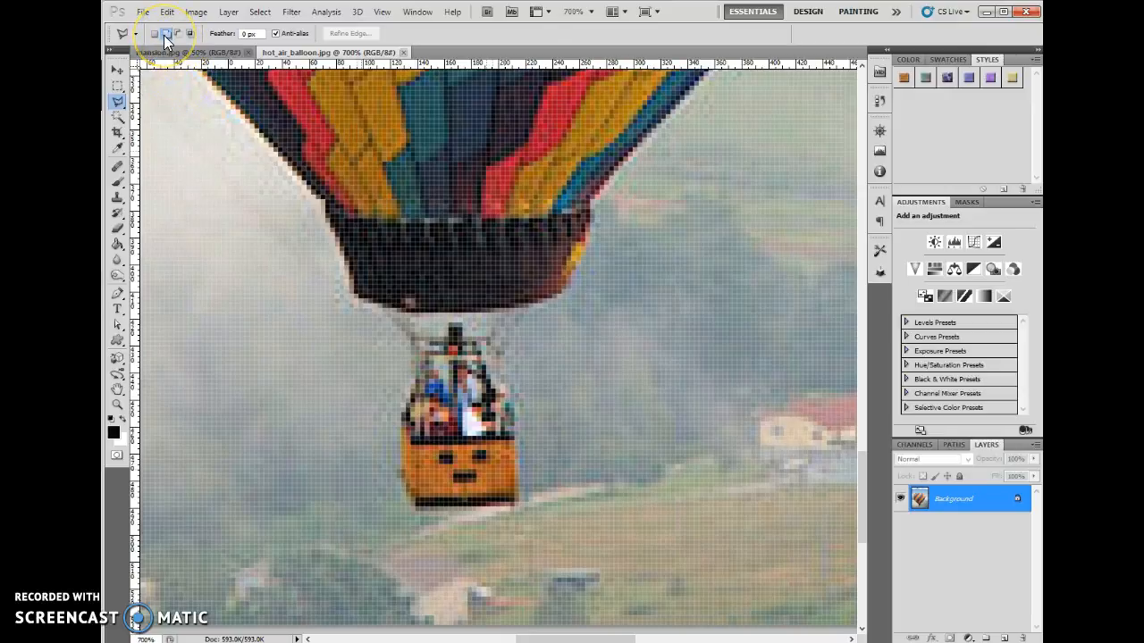
click(165, 34)
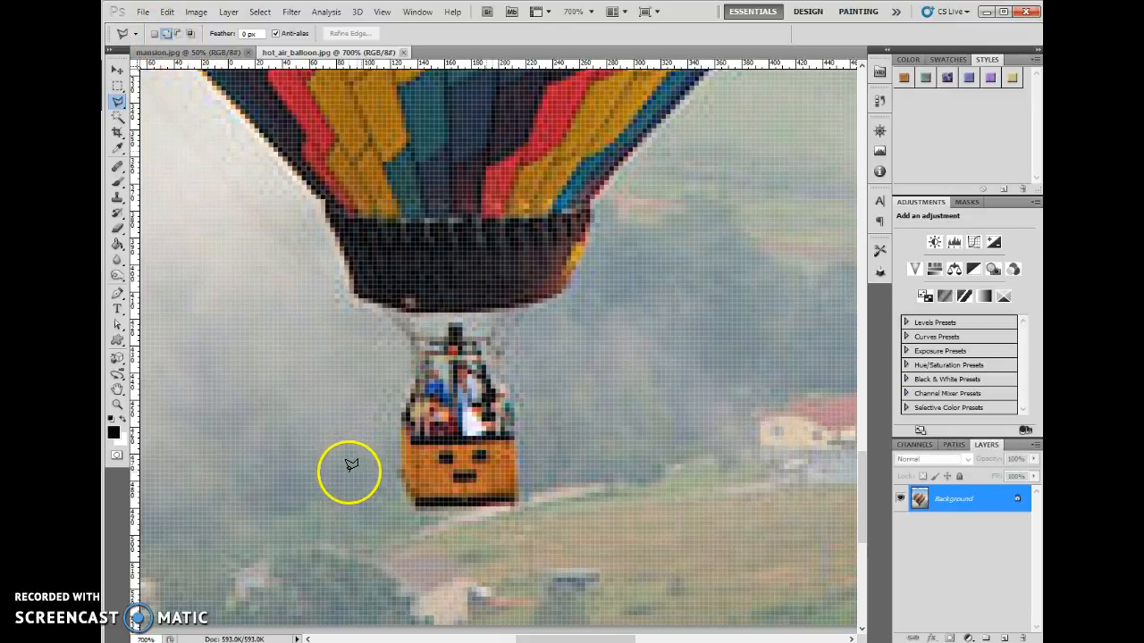
click(600, 376)
click(536, 287)
click(422, 345)
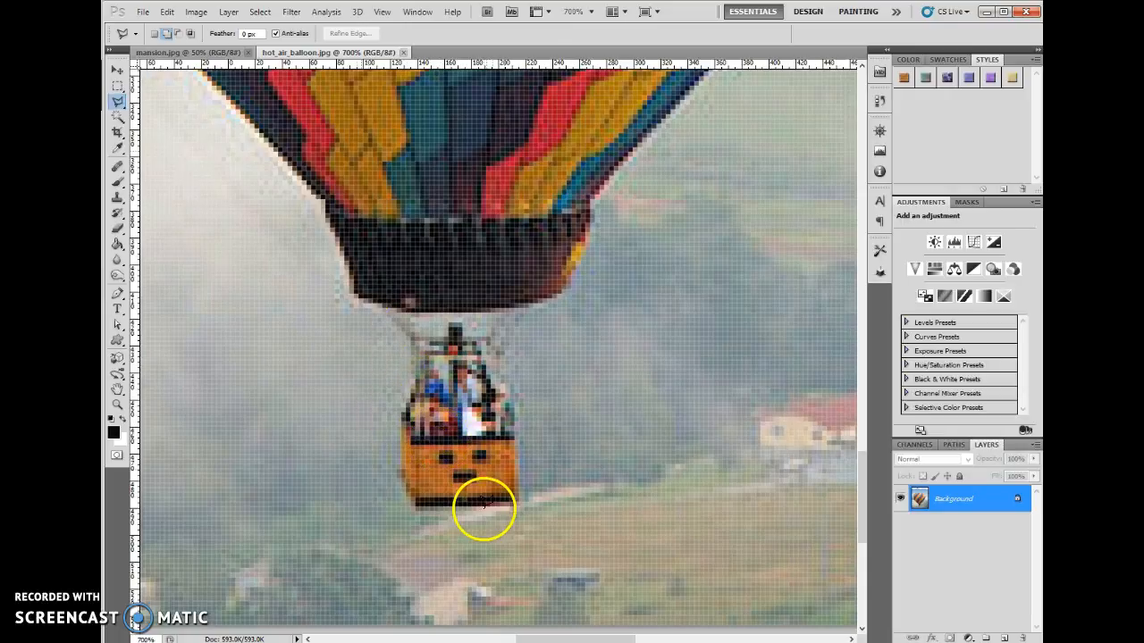
- Draw a triangular Polygonal Lasso selection on the background to the right of the basket
click(579, 382)
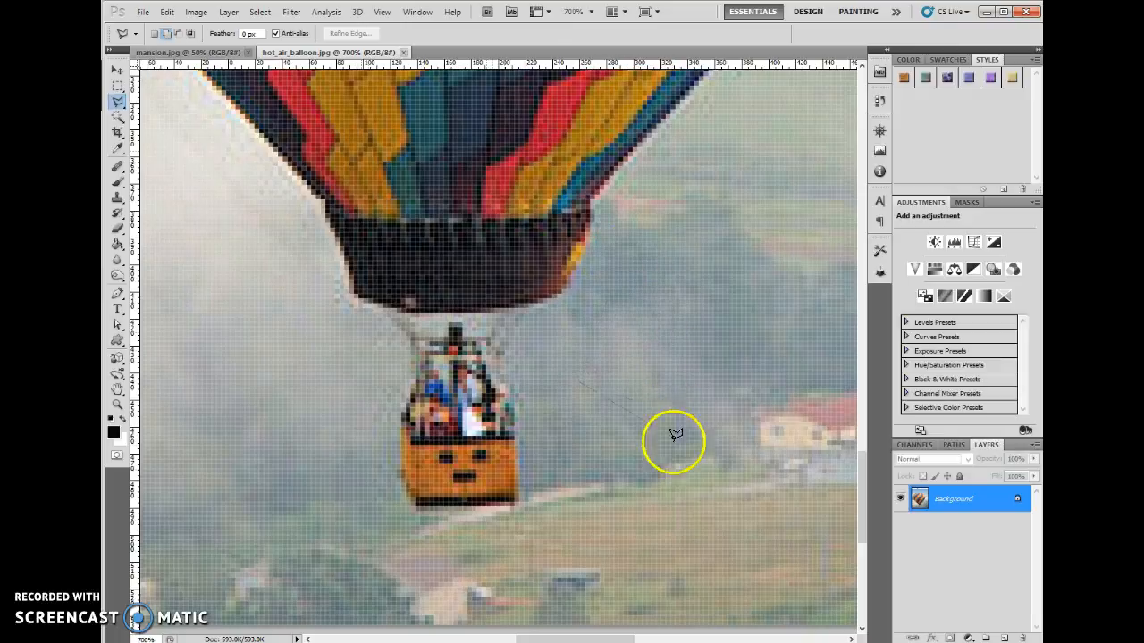
click(651, 253)
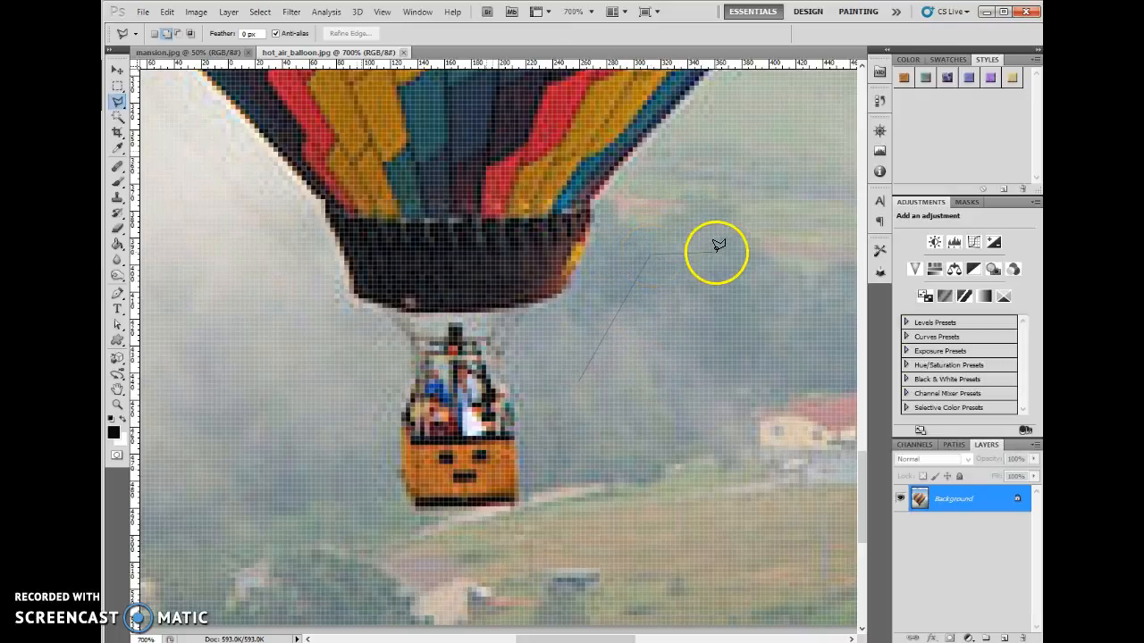
click(727, 378)
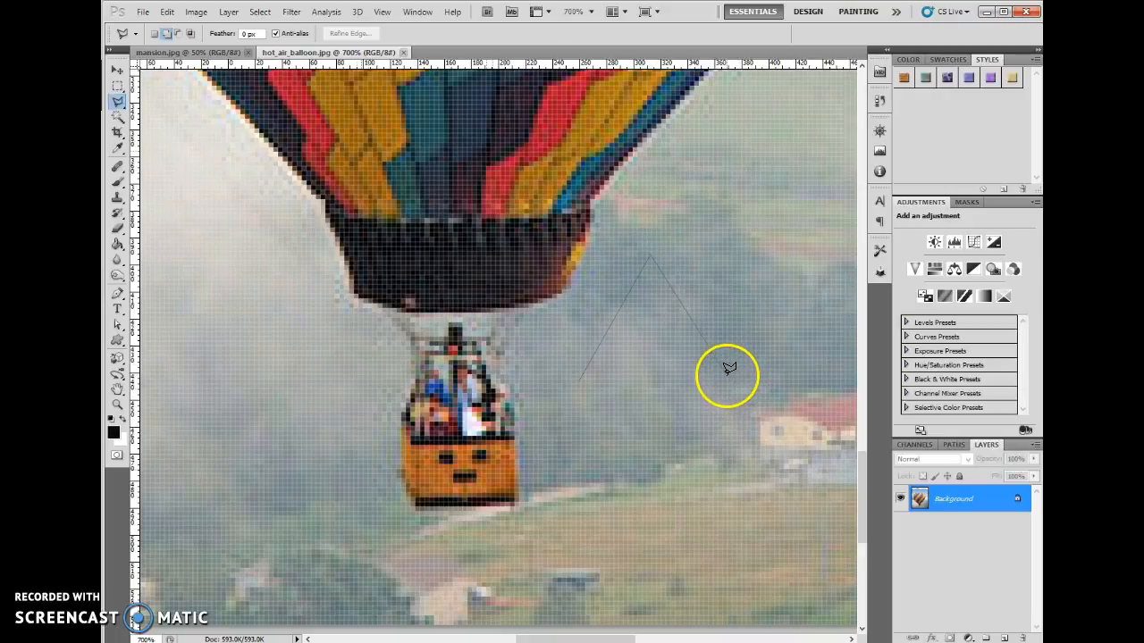
click(582, 376)
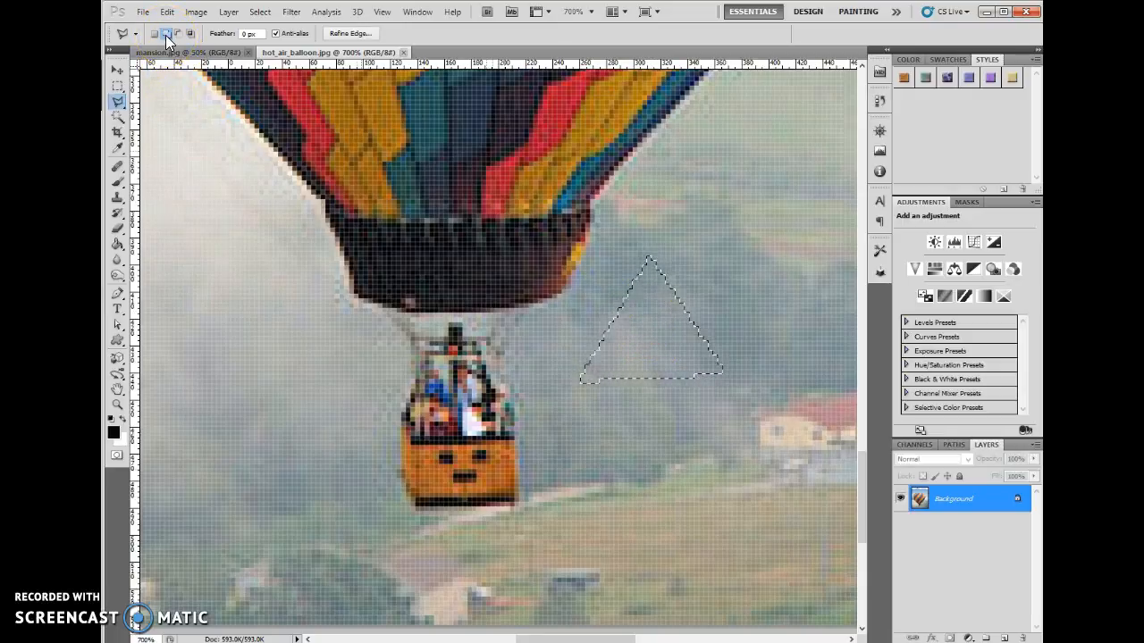
- Add a rectangular stem below the triangle so the selection forms an upward arrow
click(689, 289)
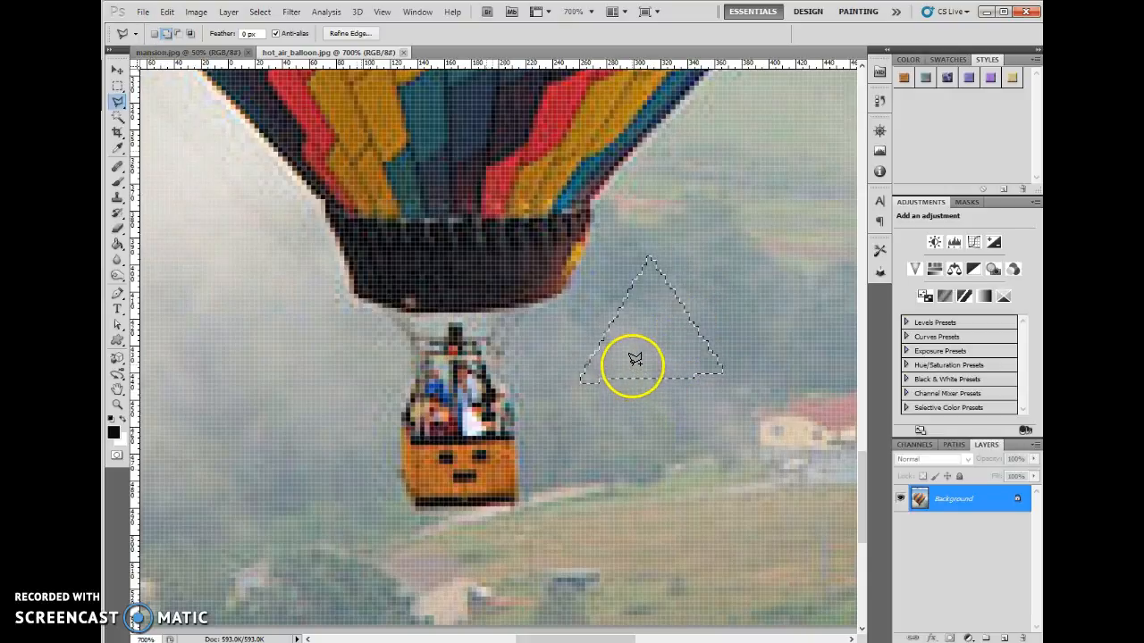
click(635, 454)
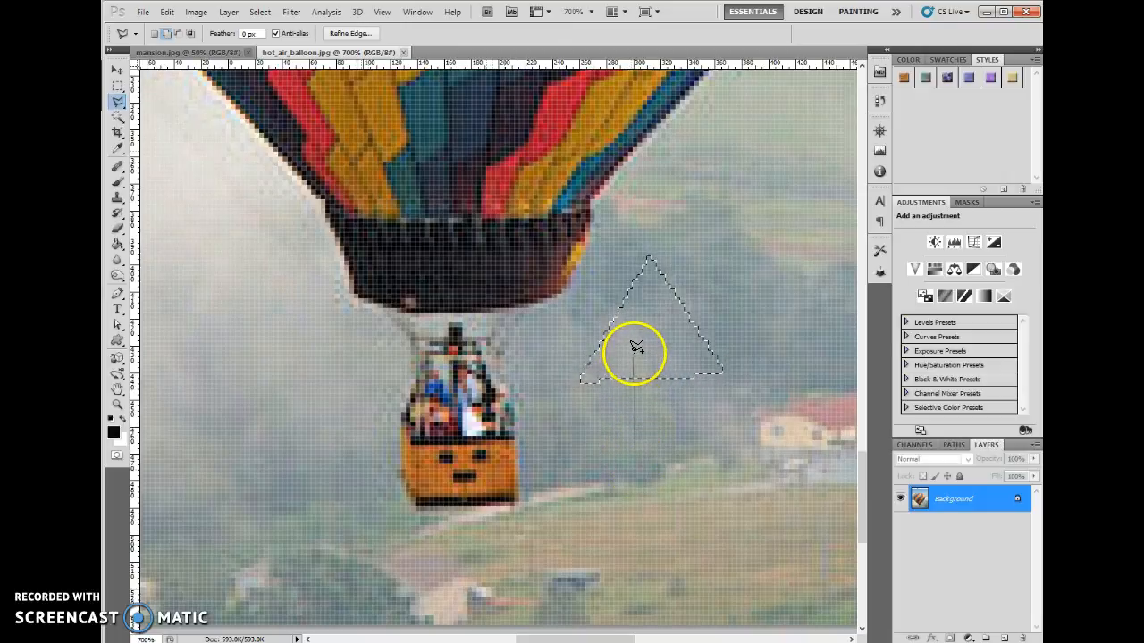
click(675, 349)
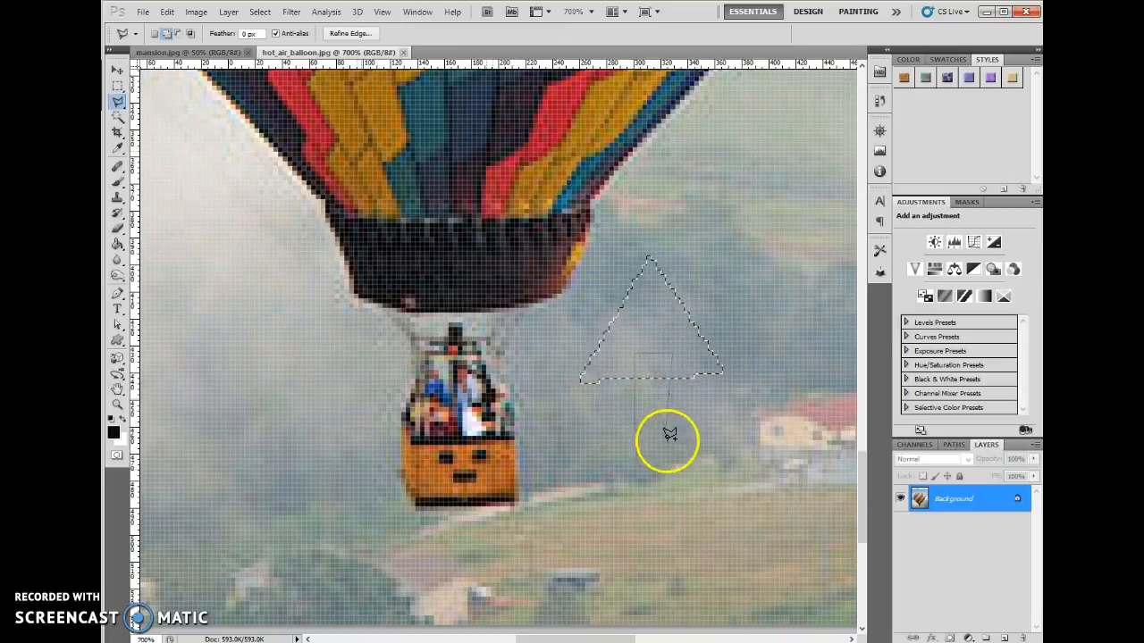
click(677, 457)
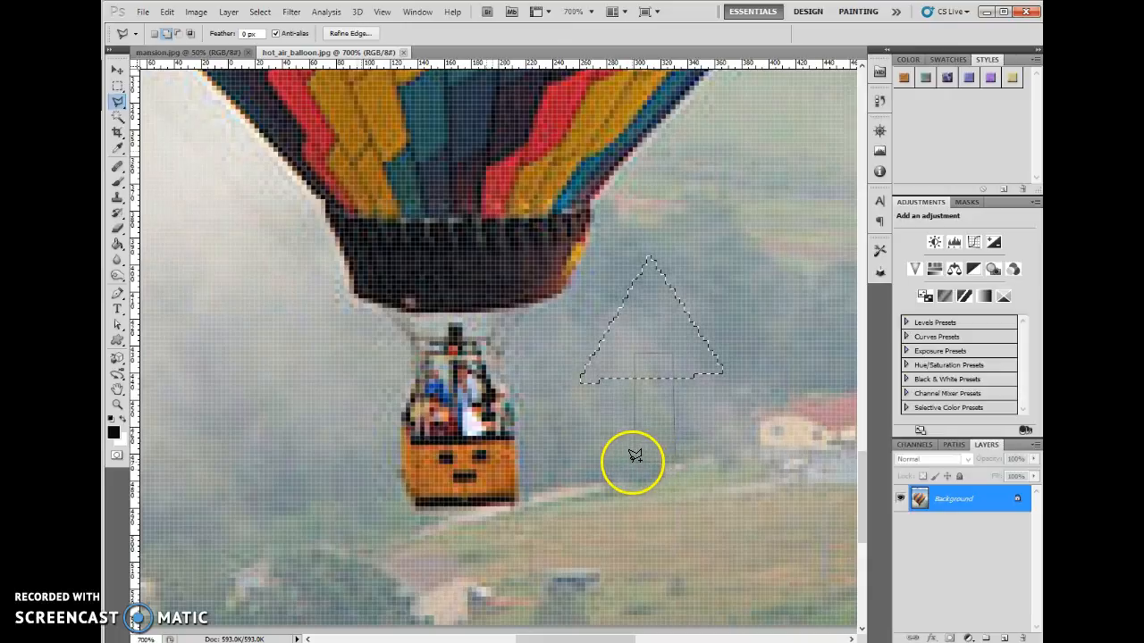
click(637, 459)
click(673, 553)
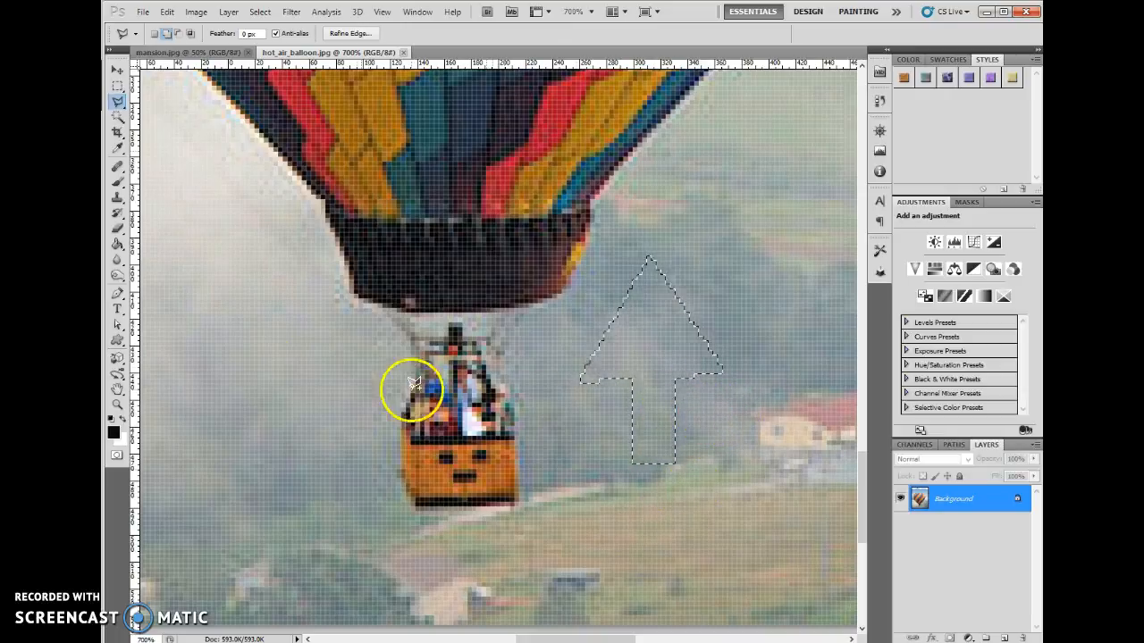
- Deselect the arrow, restore it with Reselect, and deselect it again
click(260, 12)
click(272, 39)
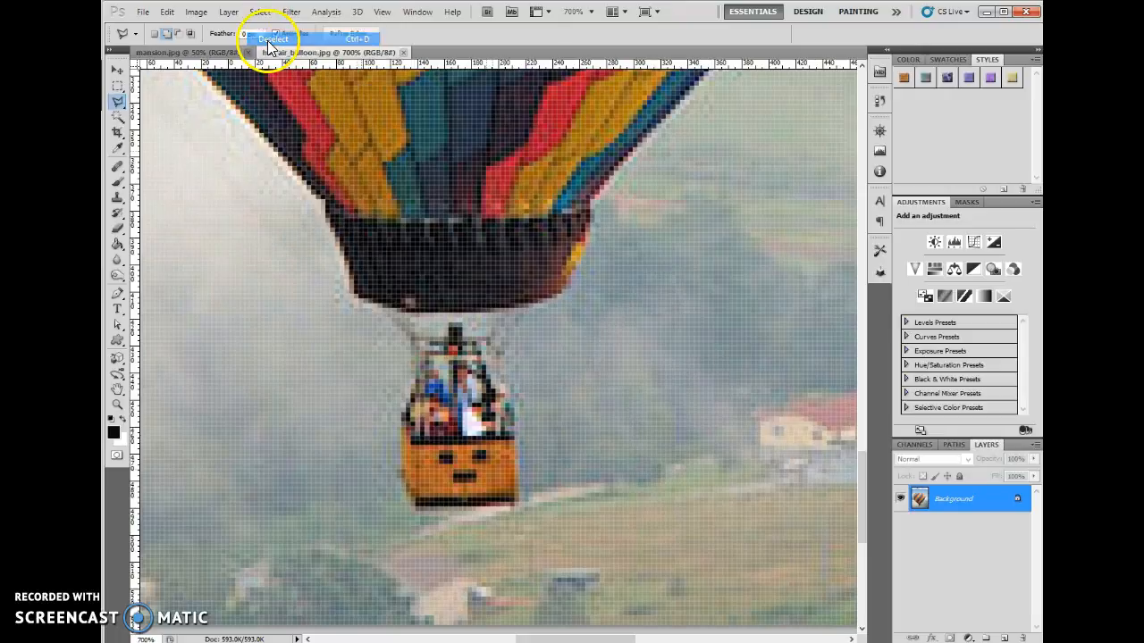
click(260, 13)
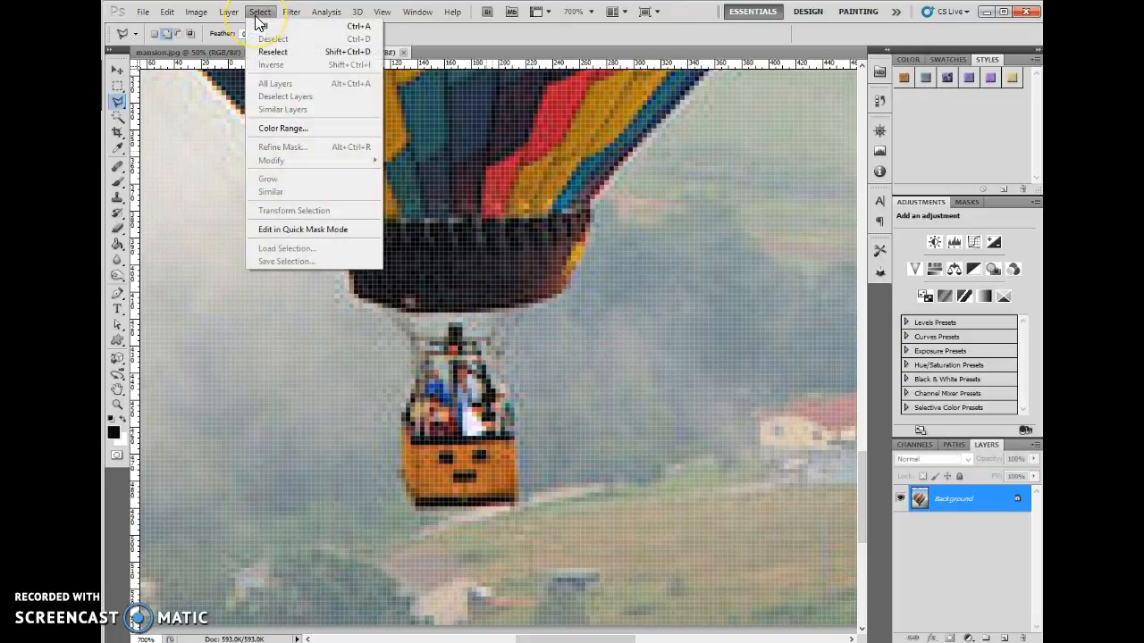
click(290, 51)
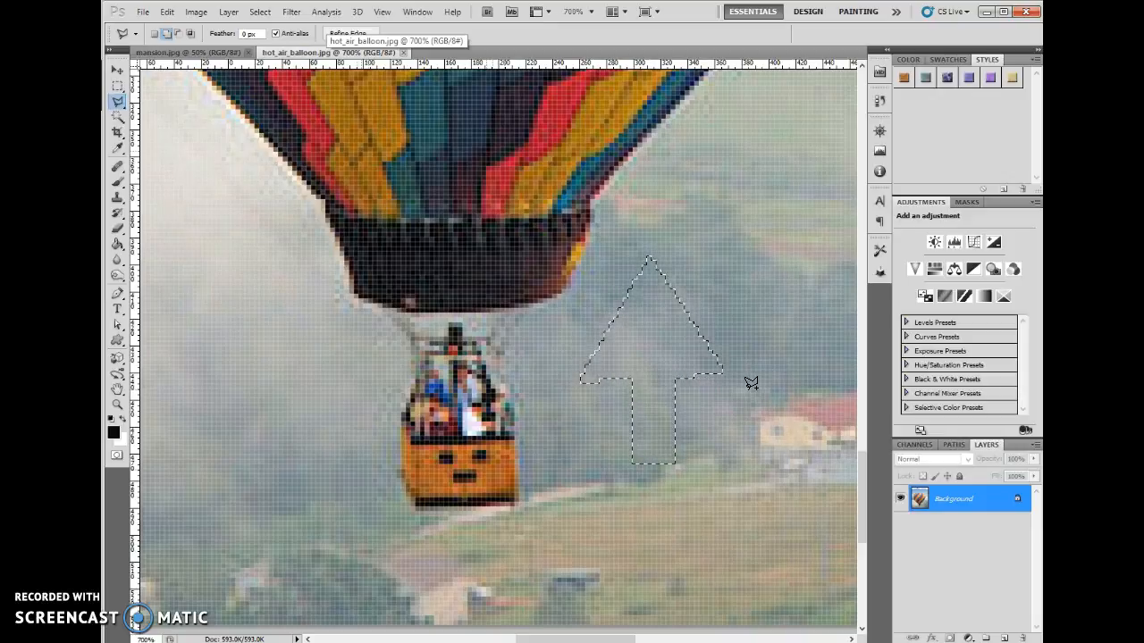
click(260, 12)
click(272, 39)
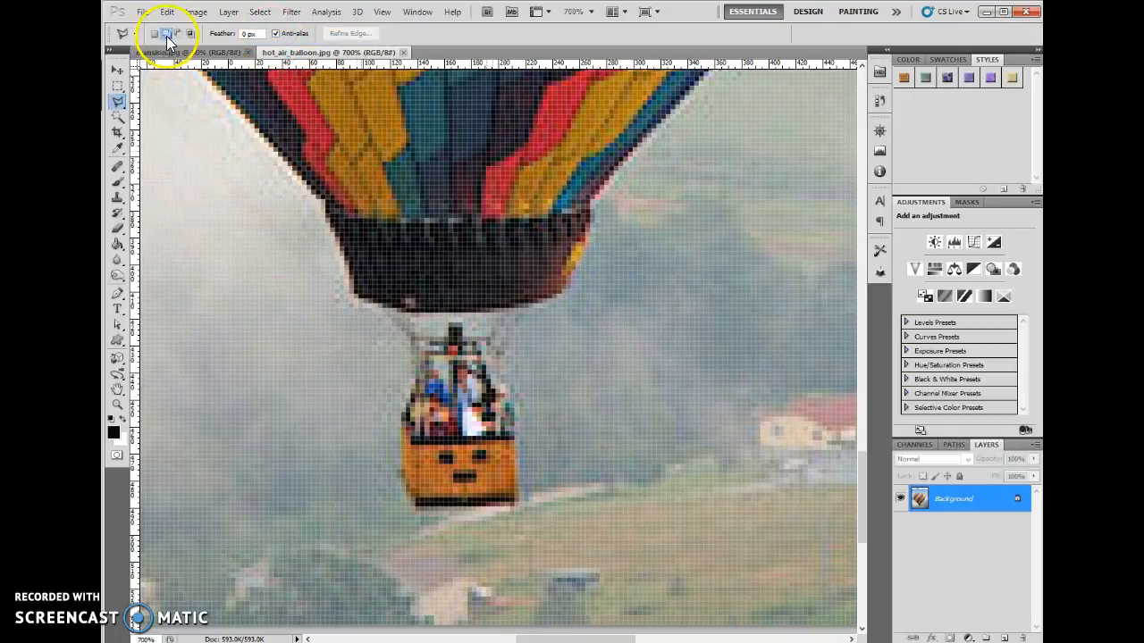
- Draw a Polygonal Lasso selection around the basket, its passengers and the ropes, up to the balloon's lower rim
click(167, 35)
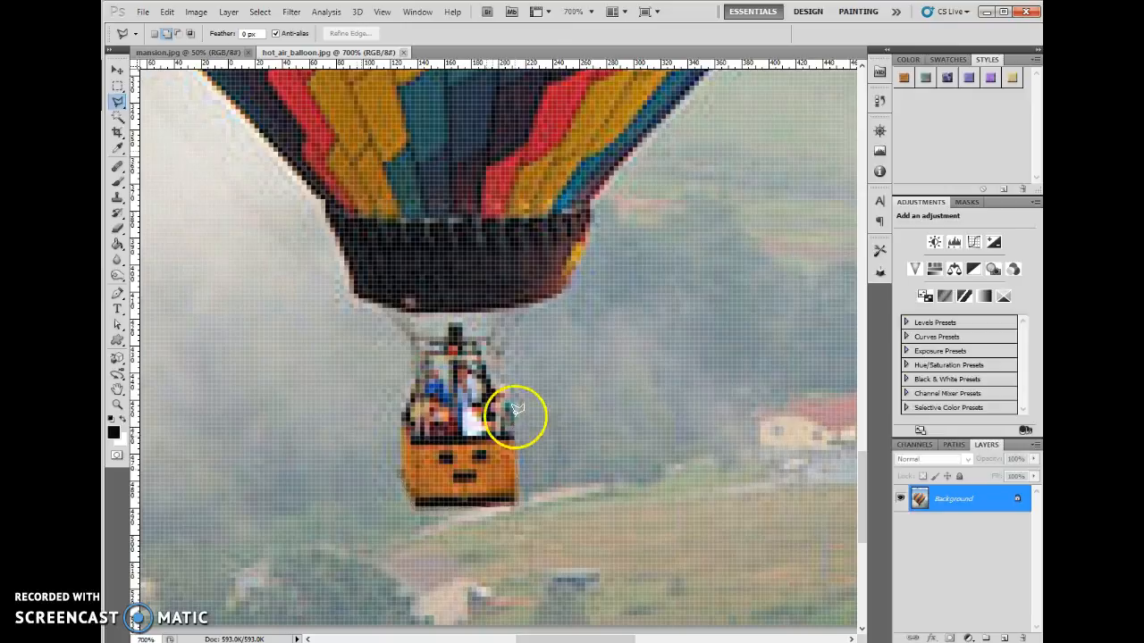
click(497, 350)
click(534, 288)
click(523, 290)
click(490, 340)
click(464, 340)
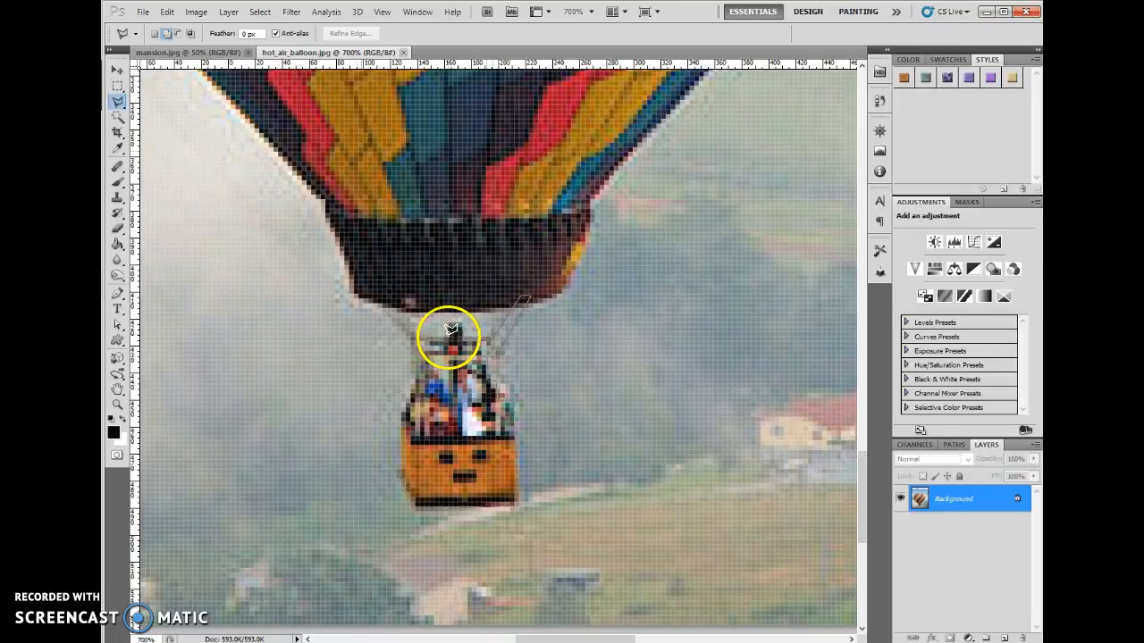
click(422, 333)
click(404, 297)
click(386, 295)
click(400, 464)
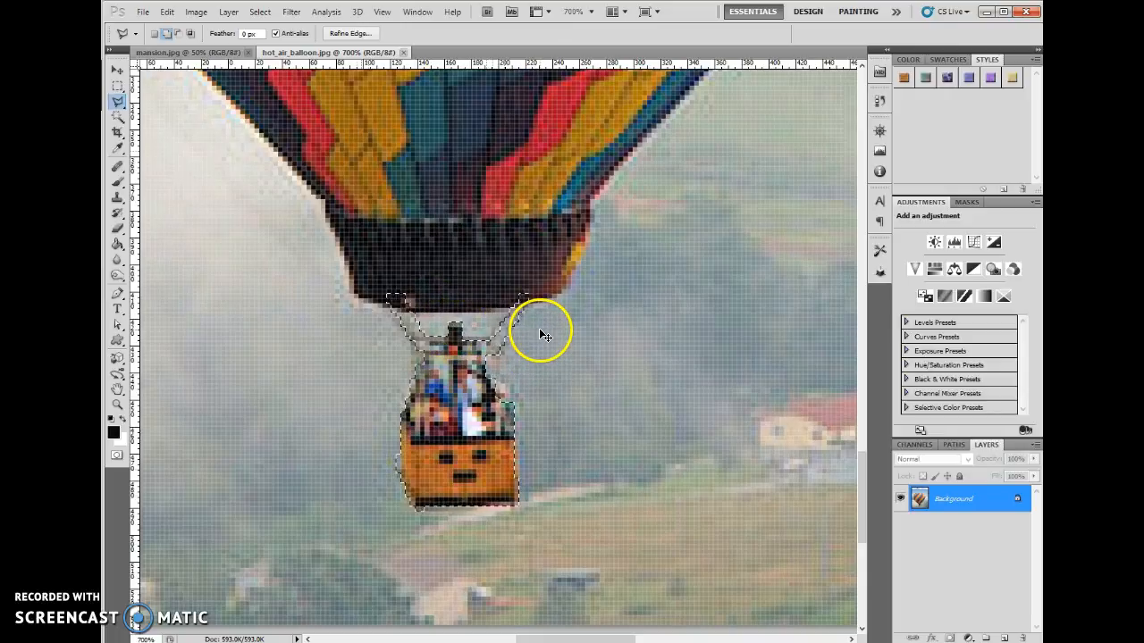
- Trim excess background from the edge of the basket selection in subtract mode and return to add-to-selection mode
key(alt)
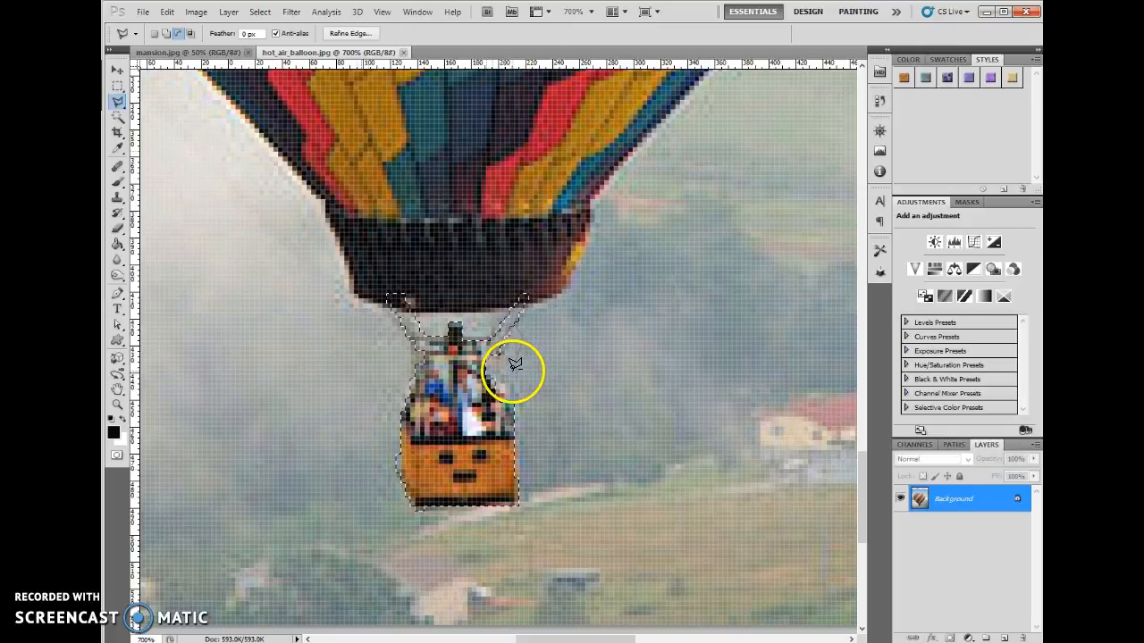
click(603, 403)
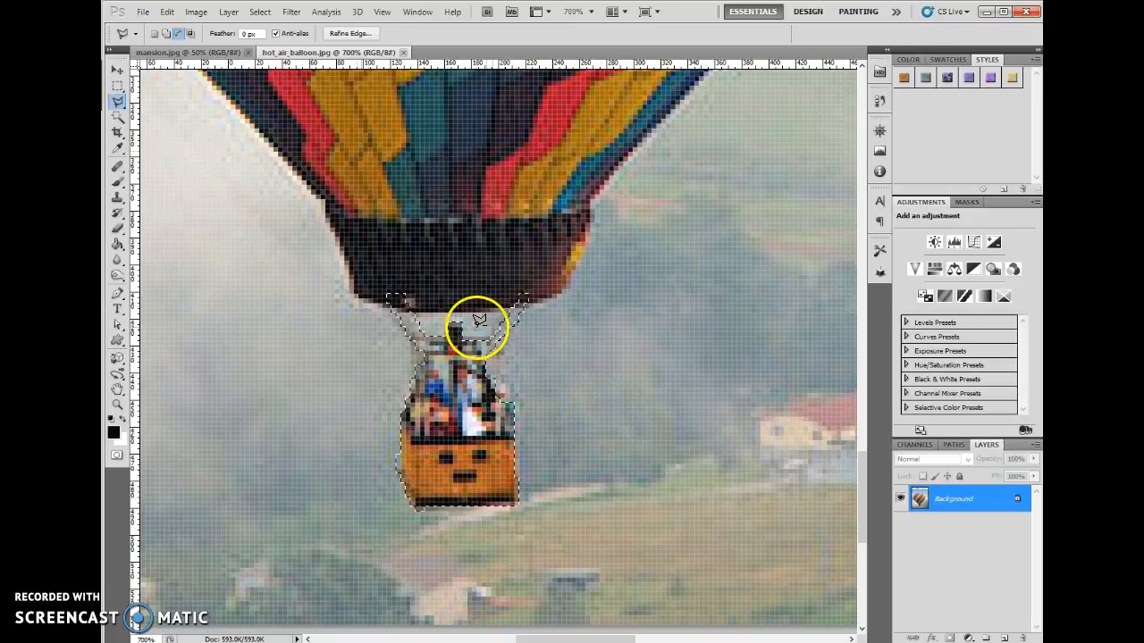
key(shift)
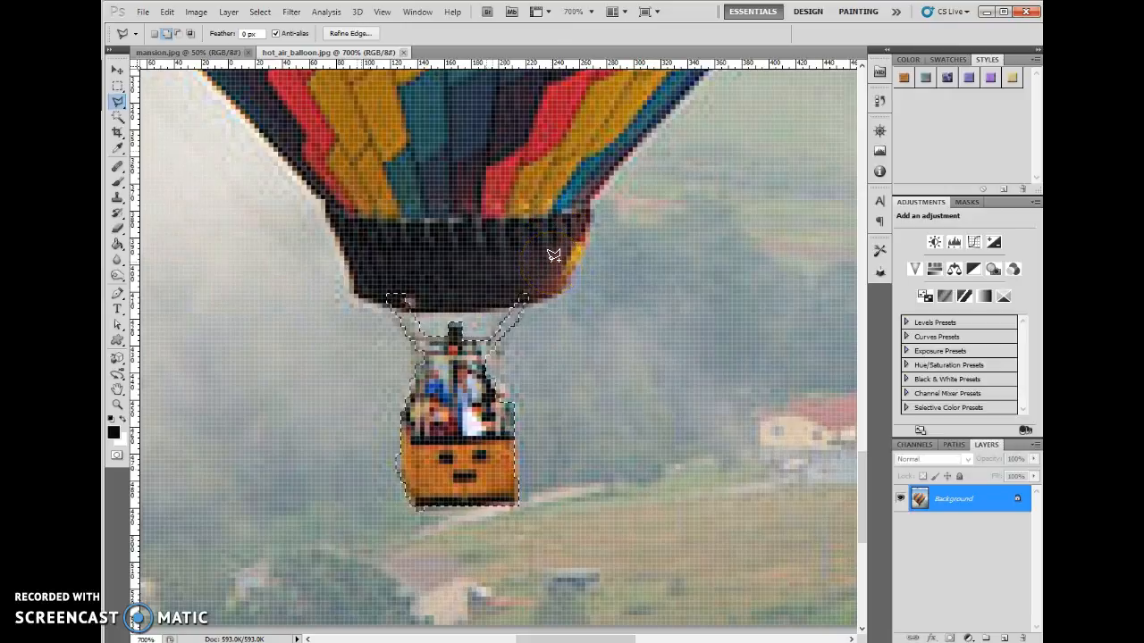
- Switch to the Magnetic Lasso tool
click(118, 103)
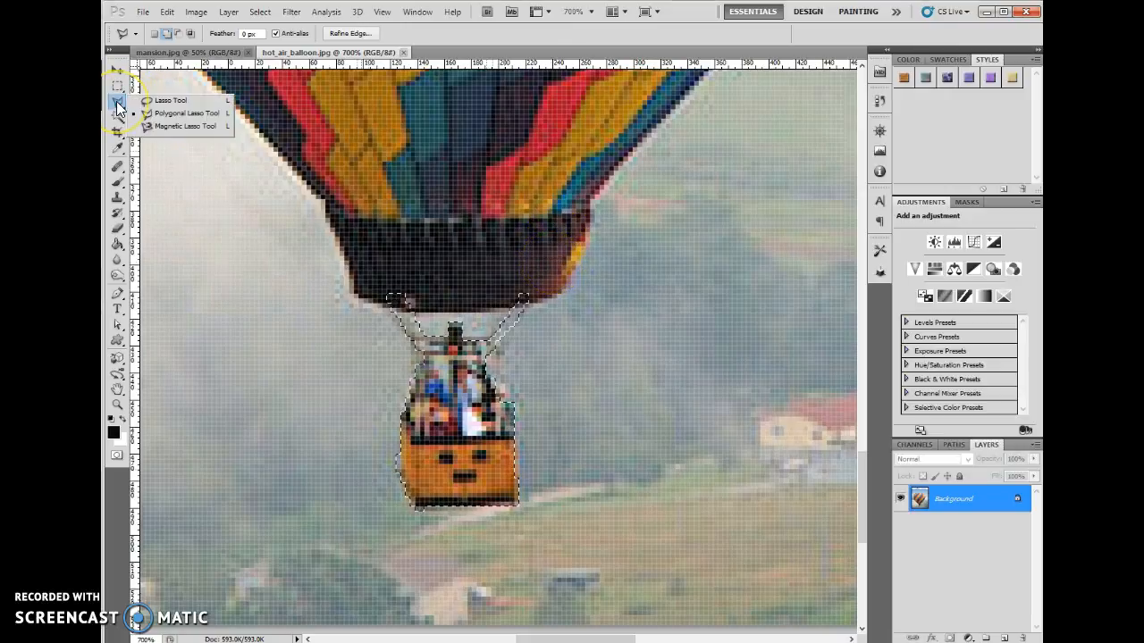
click(170, 127)
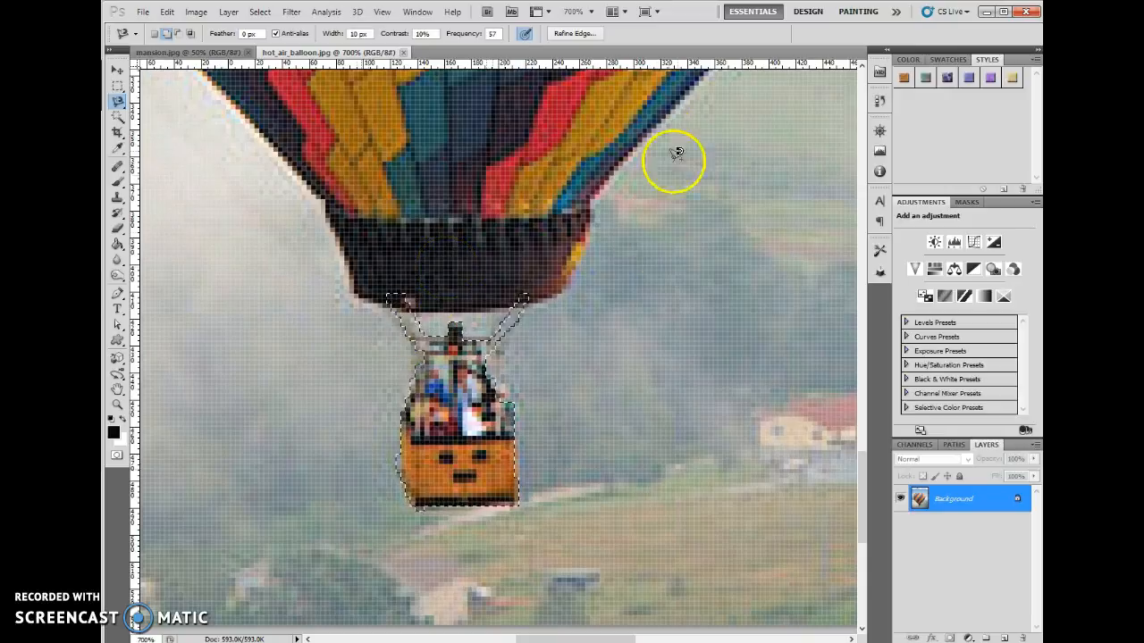
click(398, 296)
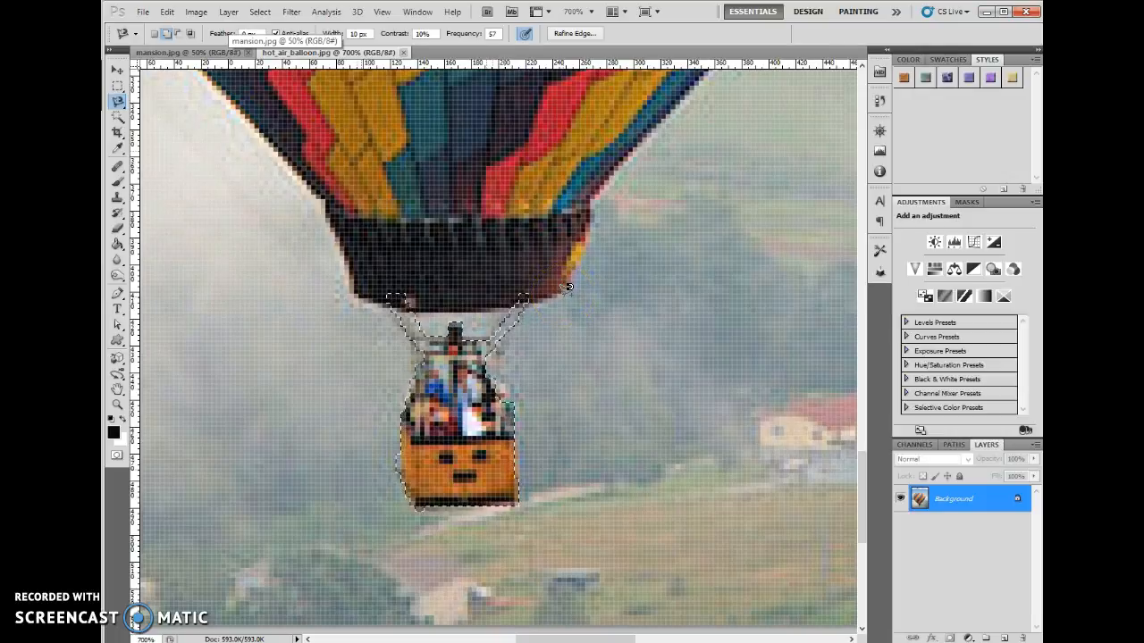
click(534, 291)
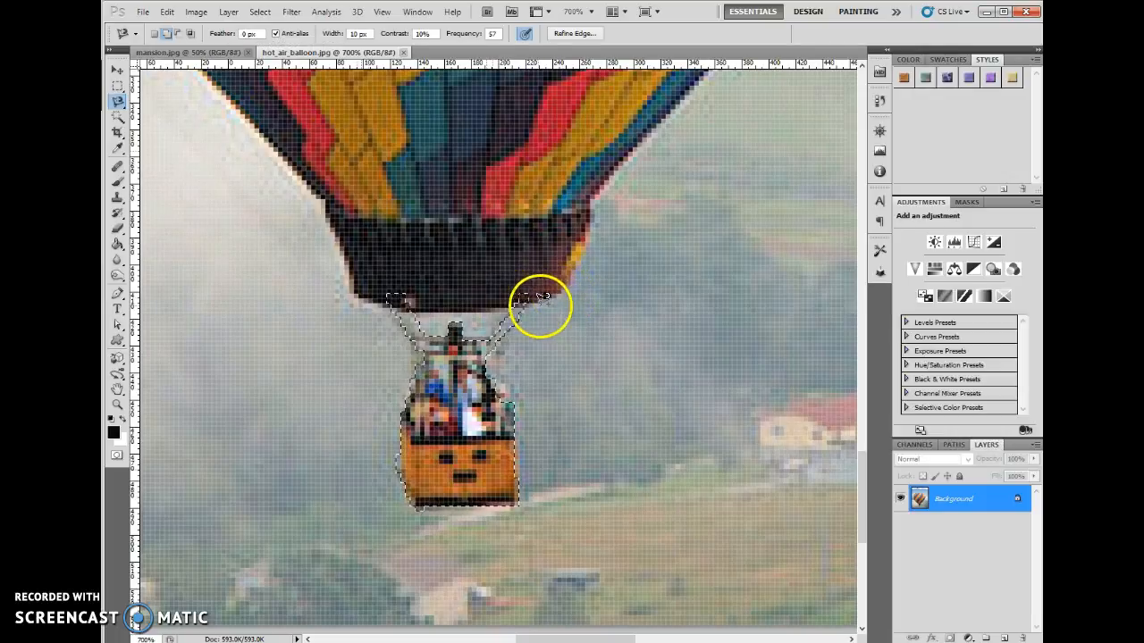
key(Escape)
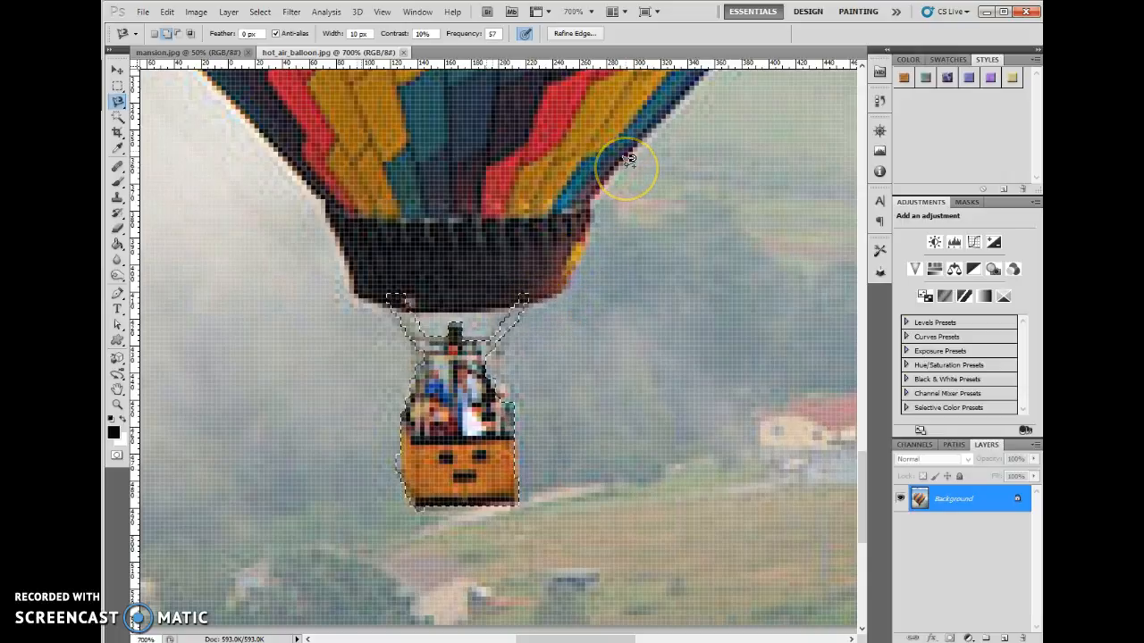
click(638, 268)
click(521, 301)
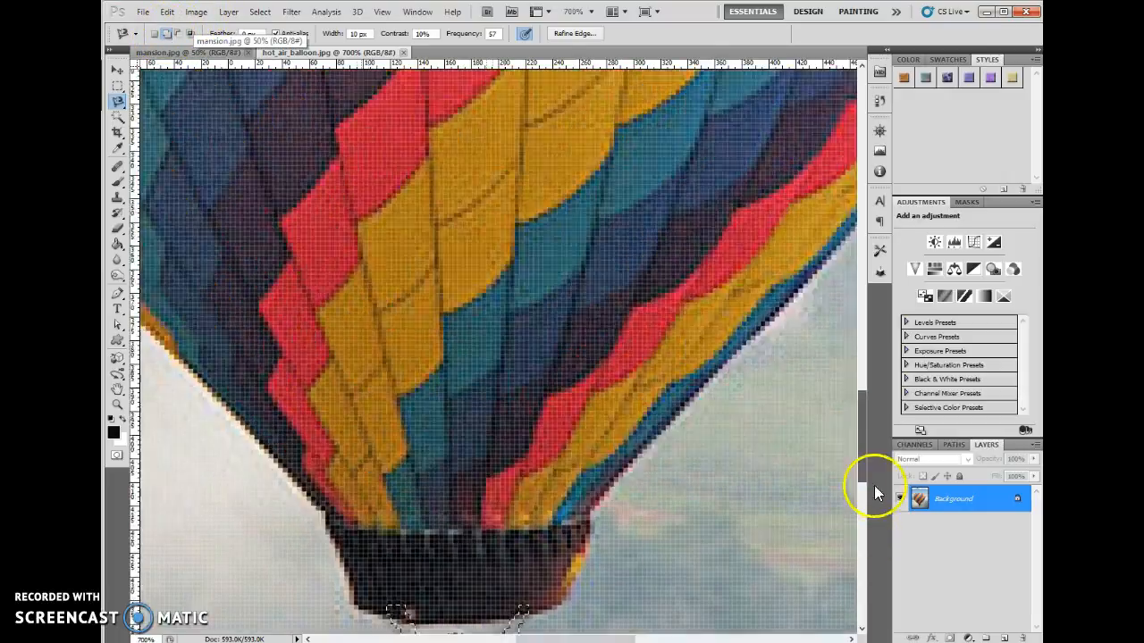
- Start a Magnetic Lasso path at the balloon's top centre and trace its upper edge towards the right
drag(874, 485, 860, 318)
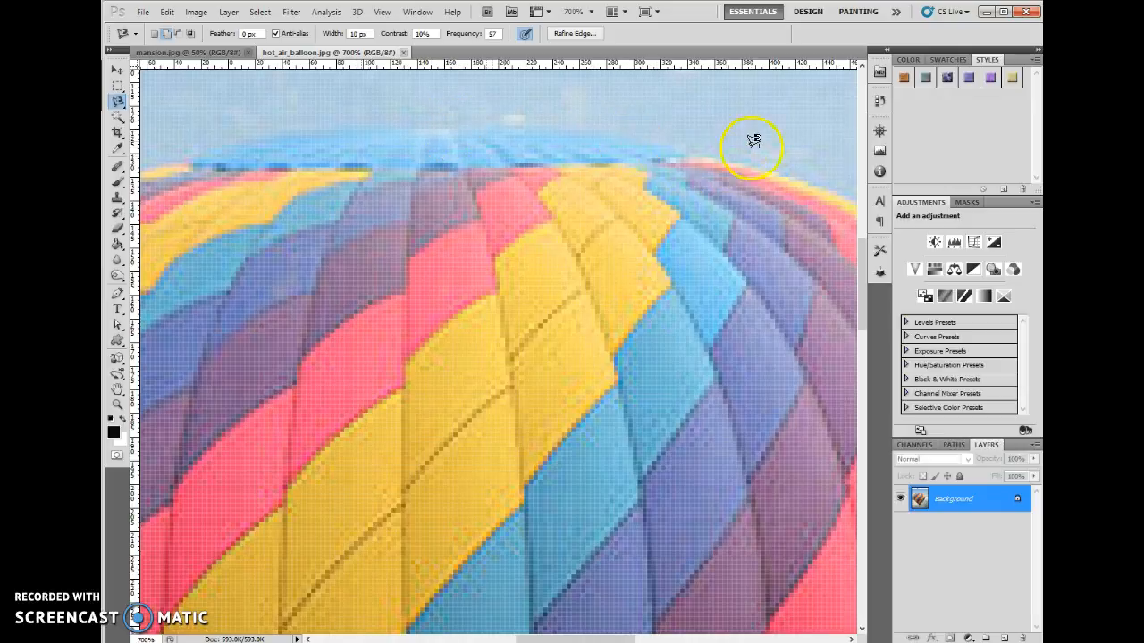
click(429, 130)
mouse_move(522, 127)
mouse_down()
mouse_move(701, 144)
mouse_move(841, 186)
mouse_up()
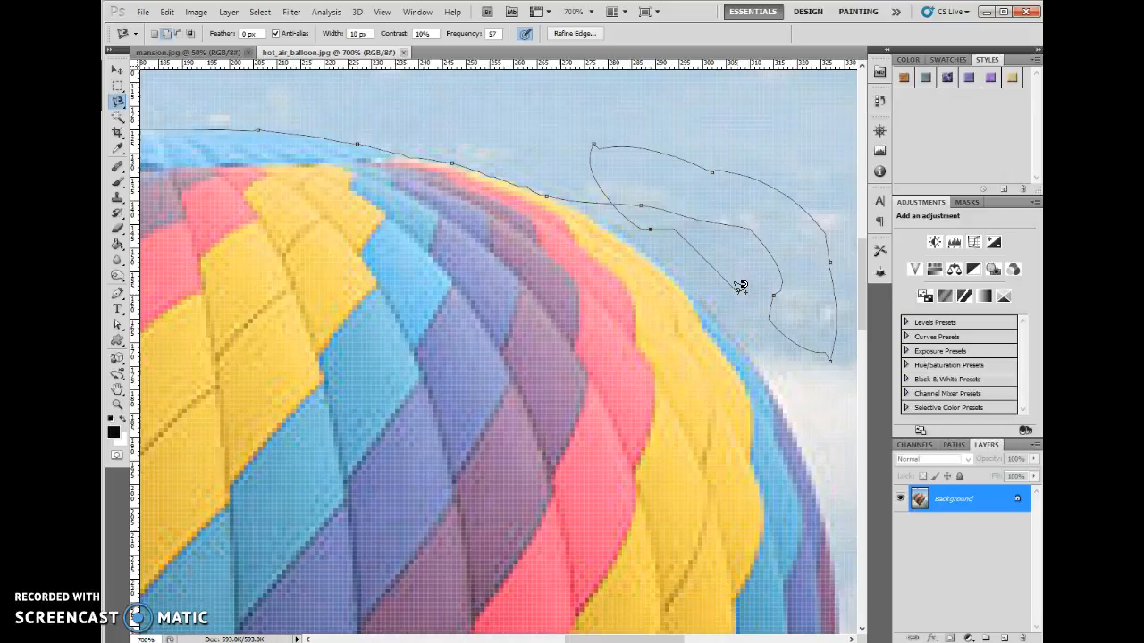
- Remove the stray Magnetic Lasso anchor points in the sky, back to the balloon's upper-right edge
key(Delete)
key(Delete)
key(Delete)
key(Delete)
key(Delete)
key(Delete)
key(Delete)
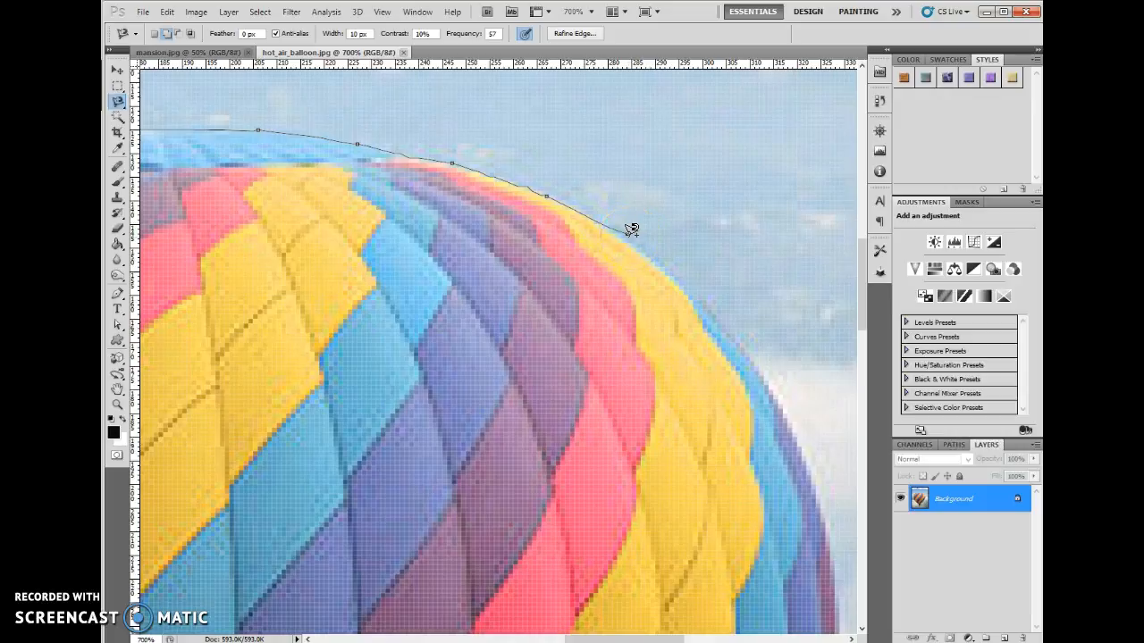
- Continue the Magnetic Lasso path down the balloon's right side to the dark skirt
mouse_move(631, 230)
mouse_down()
mouse_move(682, 263)
mouse_move(778, 382)
mouse_move(843, 556)
mouse_move(840, 581)
mouse_up()
mouse_move(838, 590)
mouse_down()
mouse_move(651, 187)
mouse_move(618, 127)
mouse_move(578, 90)
mouse_move(606, 83)
mouse_move(617, 116)
mouse_move(624, 97)
mouse_up()
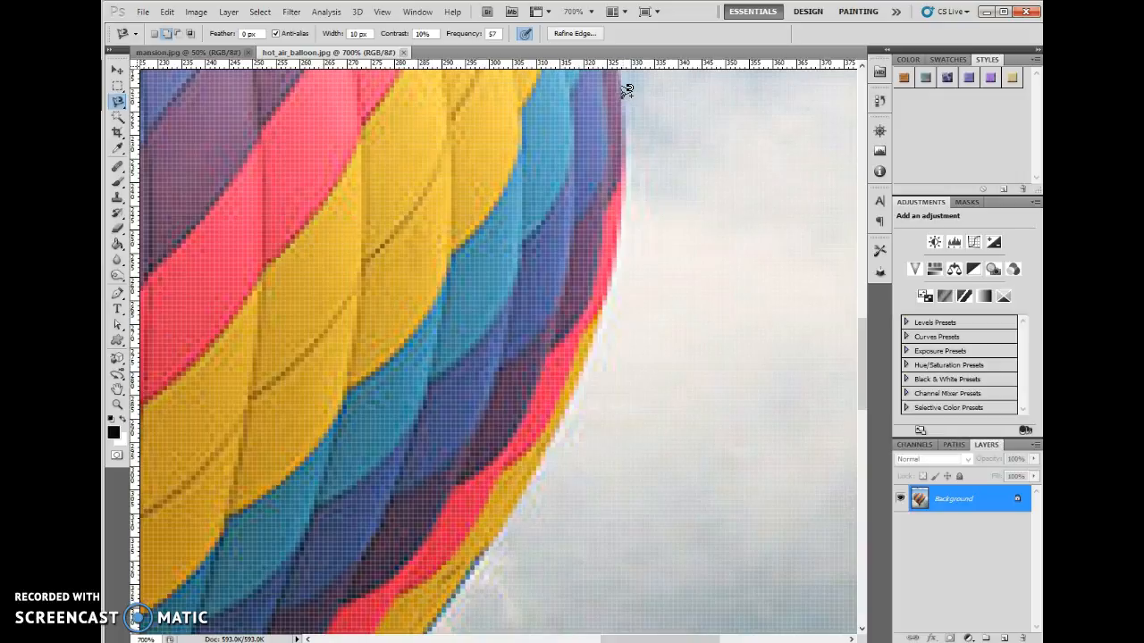
mouse_move(626, 91)
mouse_down()
mouse_move(610, 333)
mouse_move(539, 474)
mouse_move(438, 621)
mouse_up()
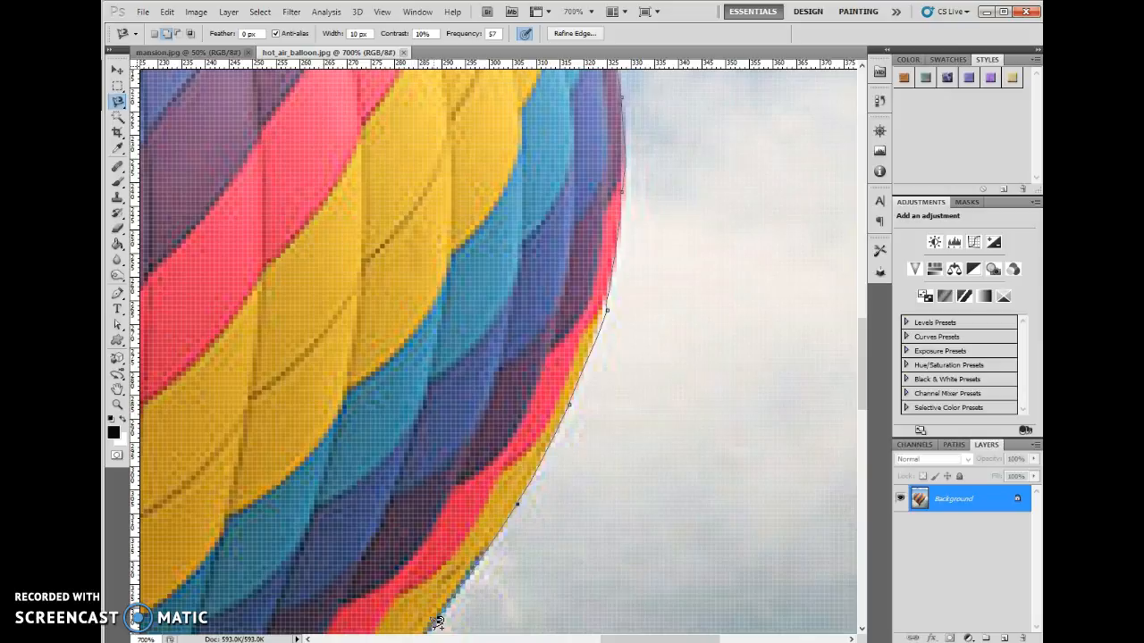
mouse_move(435, 625)
mouse_down()
mouse_move(483, 544)
mouse_move(628, 170)
mouse_move(665, 116)
mouse_move(736, 96)
mouse_move(745, 83)
mouse_move(386, 484)
mouse_up()
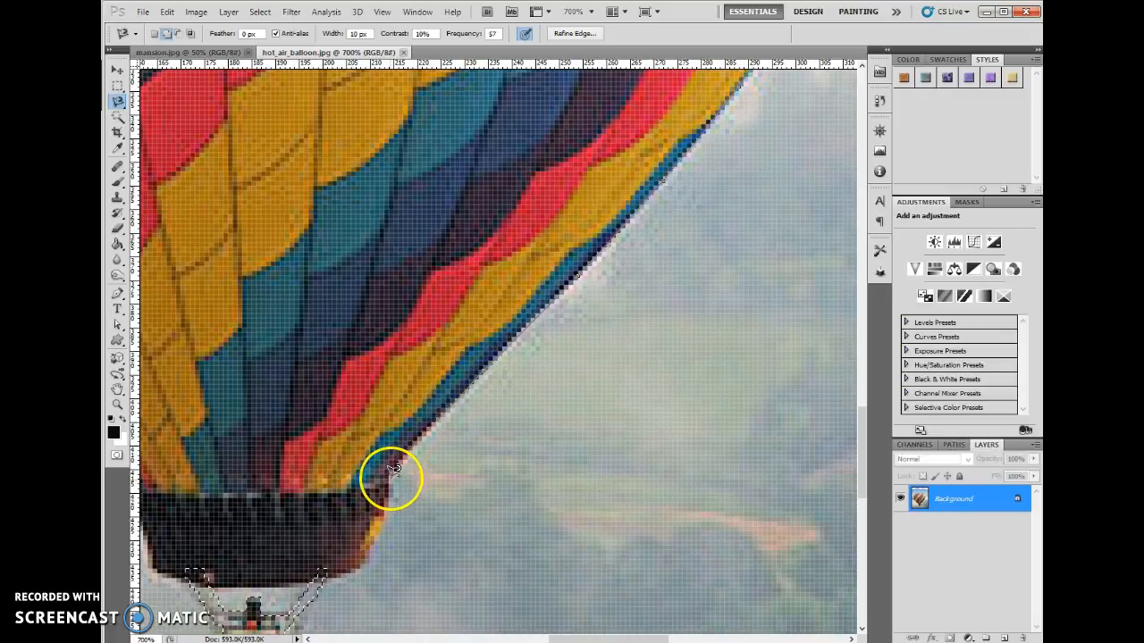
- Trace the Magnetic Lasso path around the right and bottom edges of the dark skirt to its lower-left corner
drag(393, 467, 368, 560)
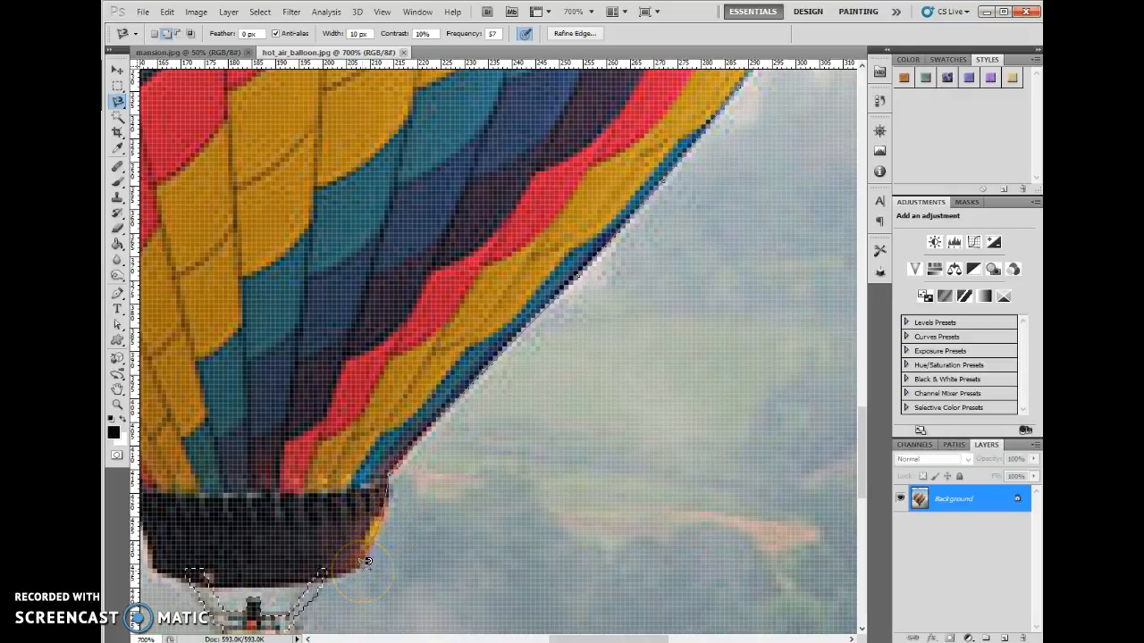
mouse_move(332, 570)
mouse_down()
mouse_move(252, 582)
mouse_move(154, 565)
mouse_up()
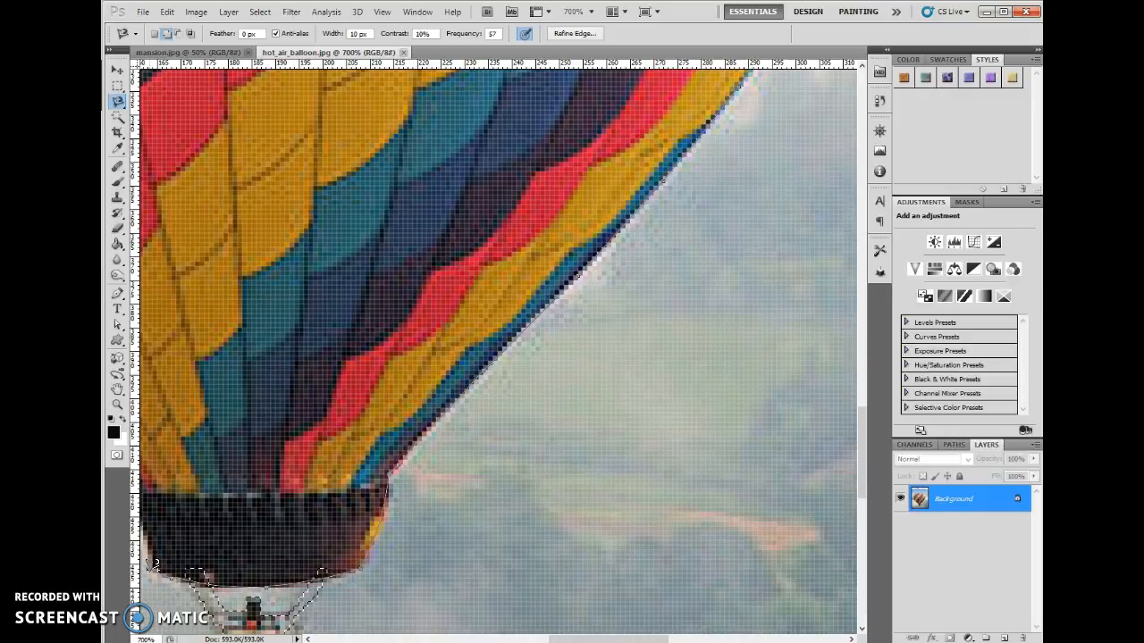
mouse_move(152, 573)
mouse_down()
mouse_move(488, 567)
mouse_move(685, 589)
mouse_up()
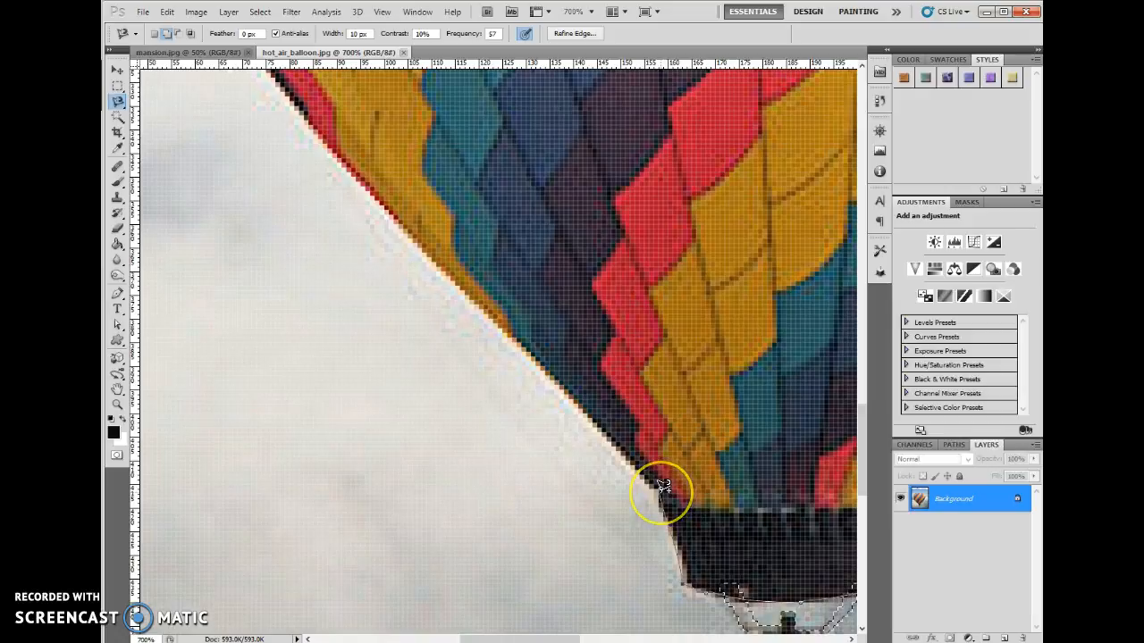
- Trace the path up the balloon's left side, removing the anchor points that stray off the edge
mouse_move(662, 486)
mouse_down()
mouse_move(540, 379)
mouse_move(487, 303)
mouse_move(385, 211)
mouse_move(300, 106)
mouse_move(190, 109)
mouse_move(208, 78)
mouse_move(175, 77)
mouse_move(150, 102)
mouse_up()
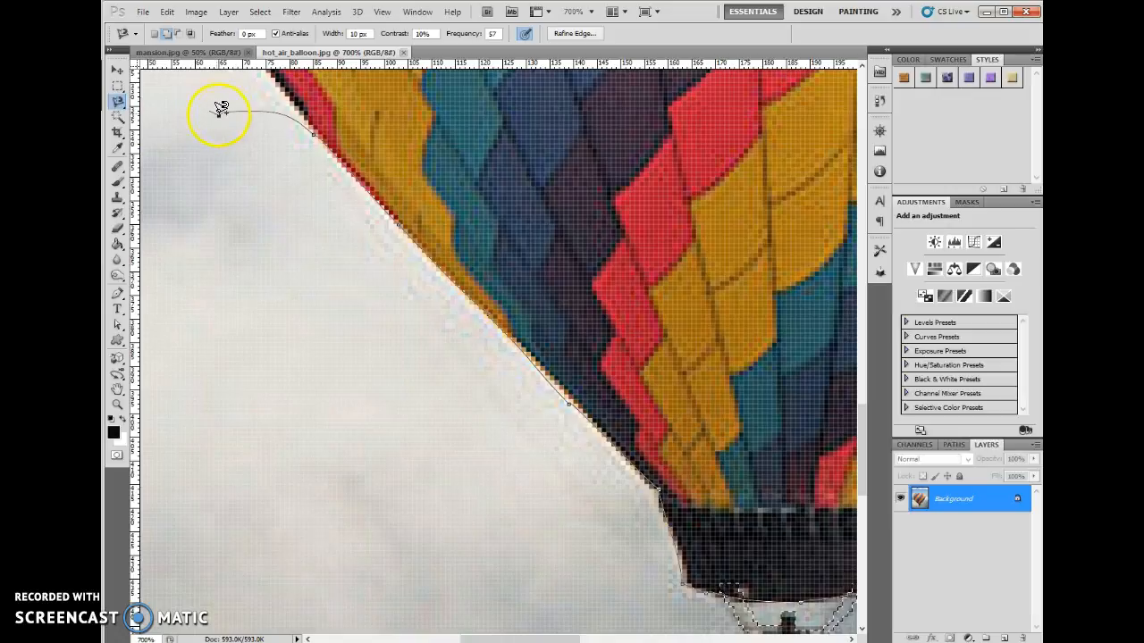
mouse_move(266, 109)
mouse_down()
mouse_move(310, 117)
mouse_move(274, 92)
mouse_move(277, 75)
mouse_move(289, 82)
mouse_move(302, 174)
mouse_move(462, 471)
mouse_move(483, 540)
mouse_move(438, 487)
mouse_move(297, 199)
mouse_move(293, 75)
mouse_up()
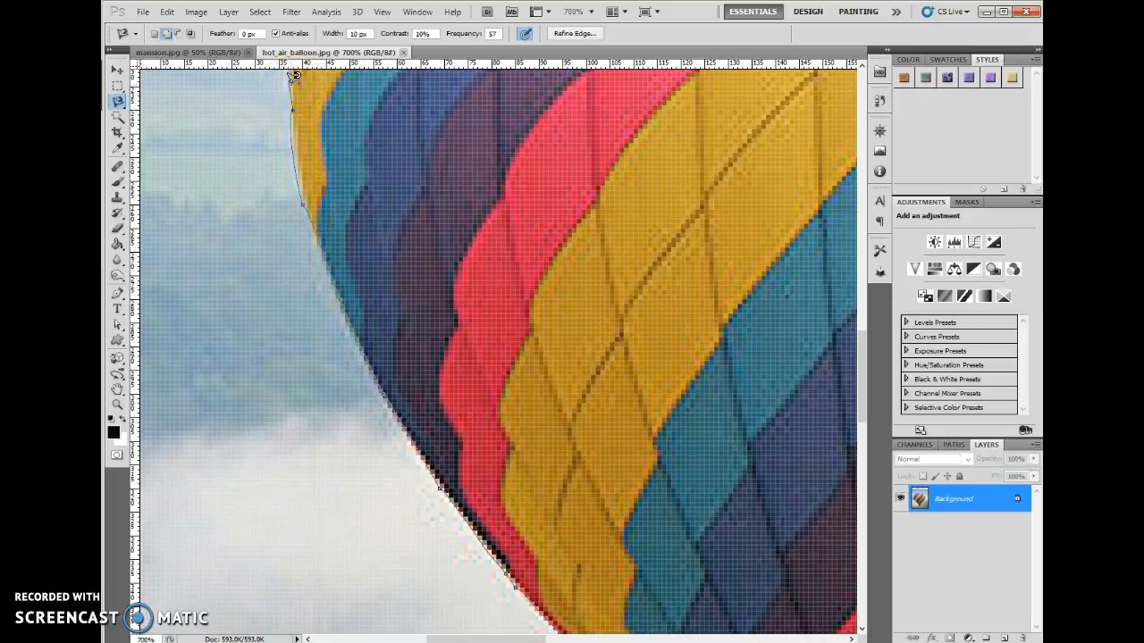
mouse_move(292, 86)
mouse_down()
mouse_move(332, 467)
mouse_move(301, 528)
mouse_move(246, 545)
mouse_move(235, 485)
mouse_move(274, 319)
mouse_move(338, 237)
mouse_up()
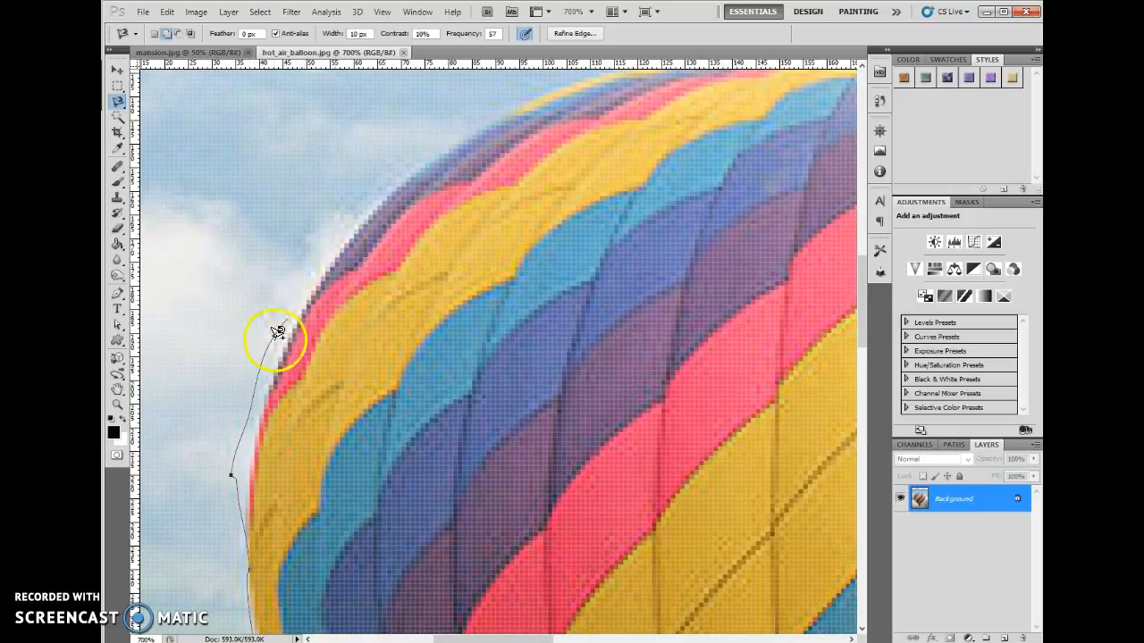
key(Delete)
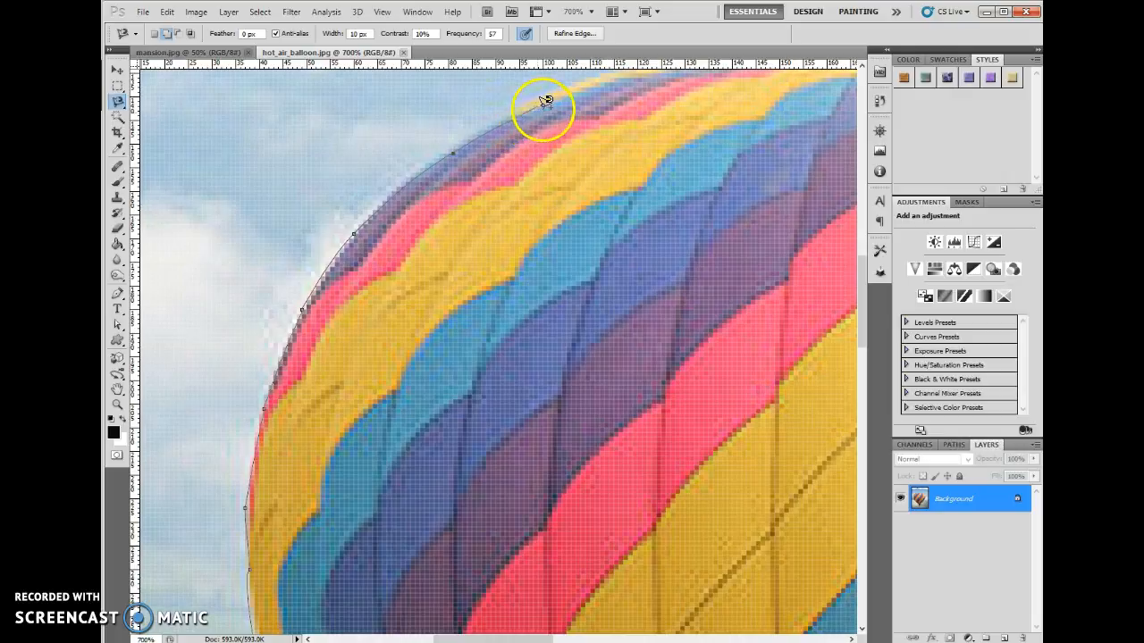
key(Delete)
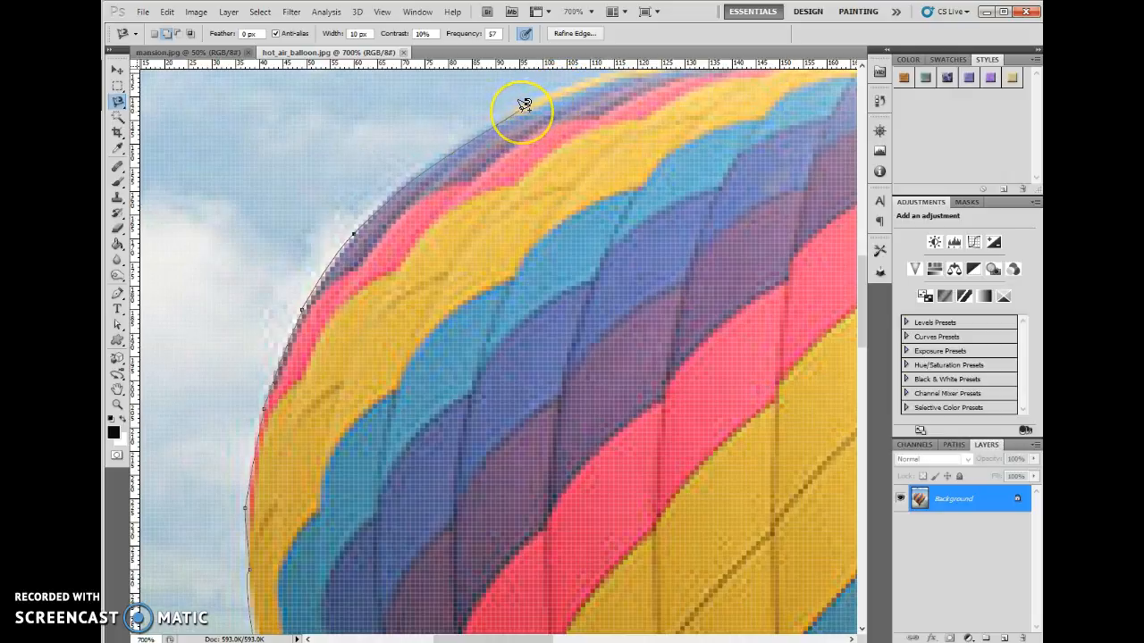
- Trace the upper-left edge back to the top centre, close the selection, and view the image at 100%
mouse_move(600, 107)
mouse_down()
mouse_move(492, 307)
mouse_move(408, 273)
mouse_move(332, 268)
mouse_move(339, 248)
mouse_up()
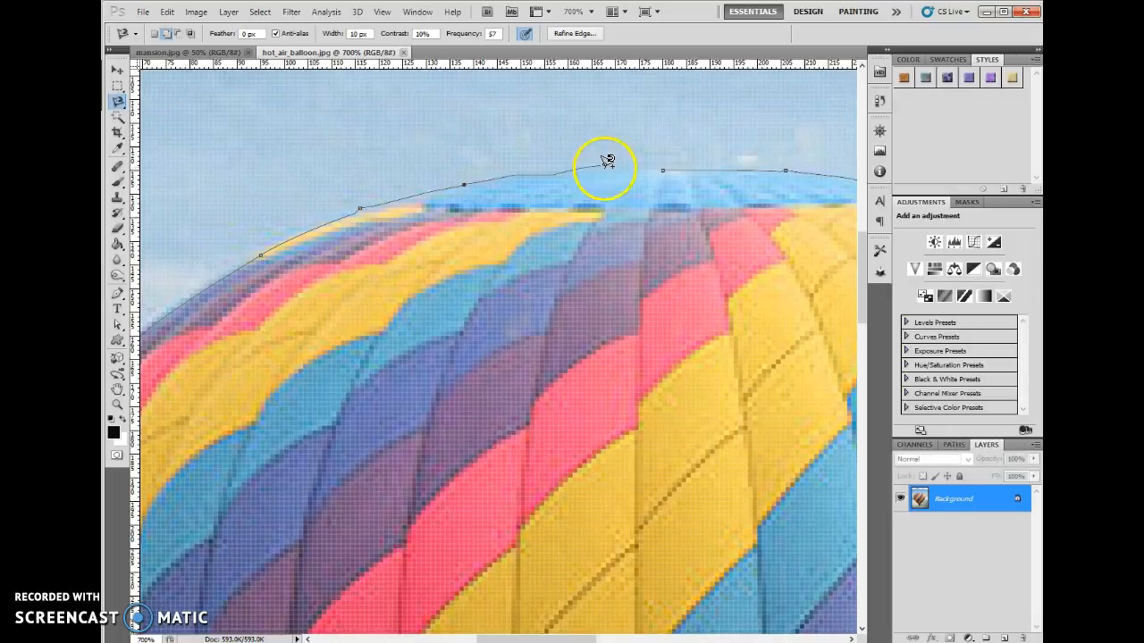
double_click(669, 165)
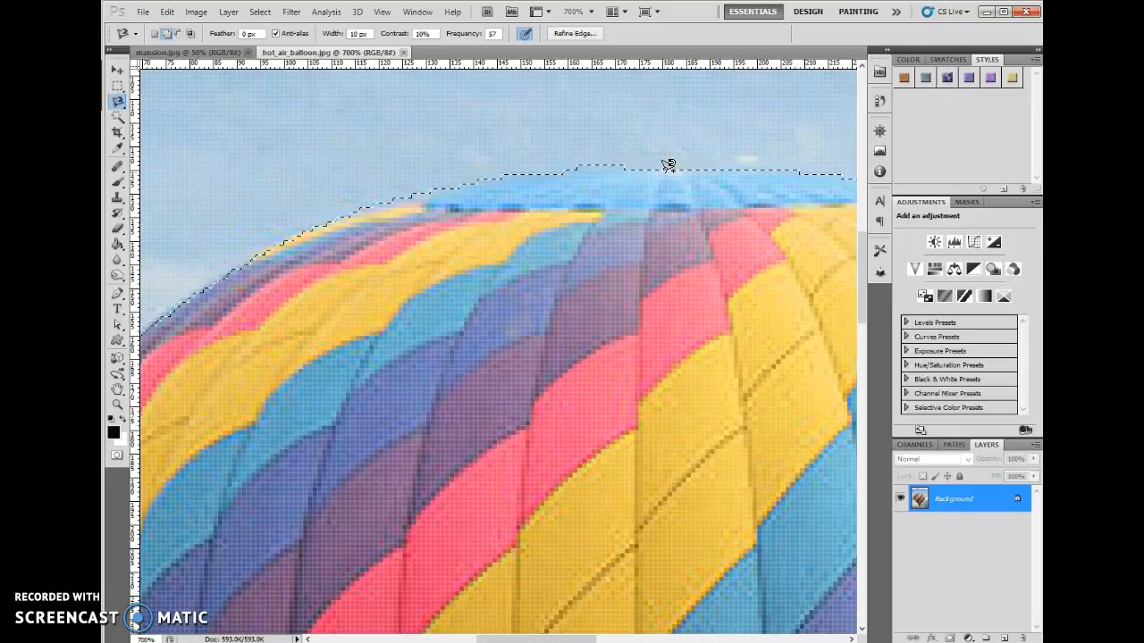
key(ctrl+1)
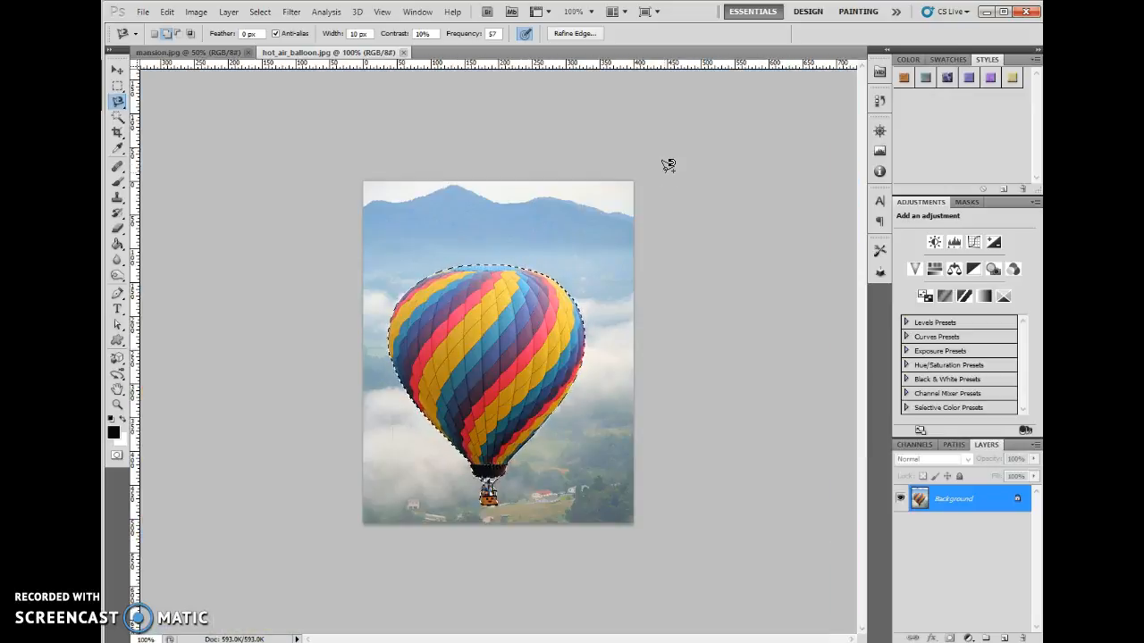
- Preview the balloon selection in Refine Edge with the On Black view and accept the dialog
click(570, 36)
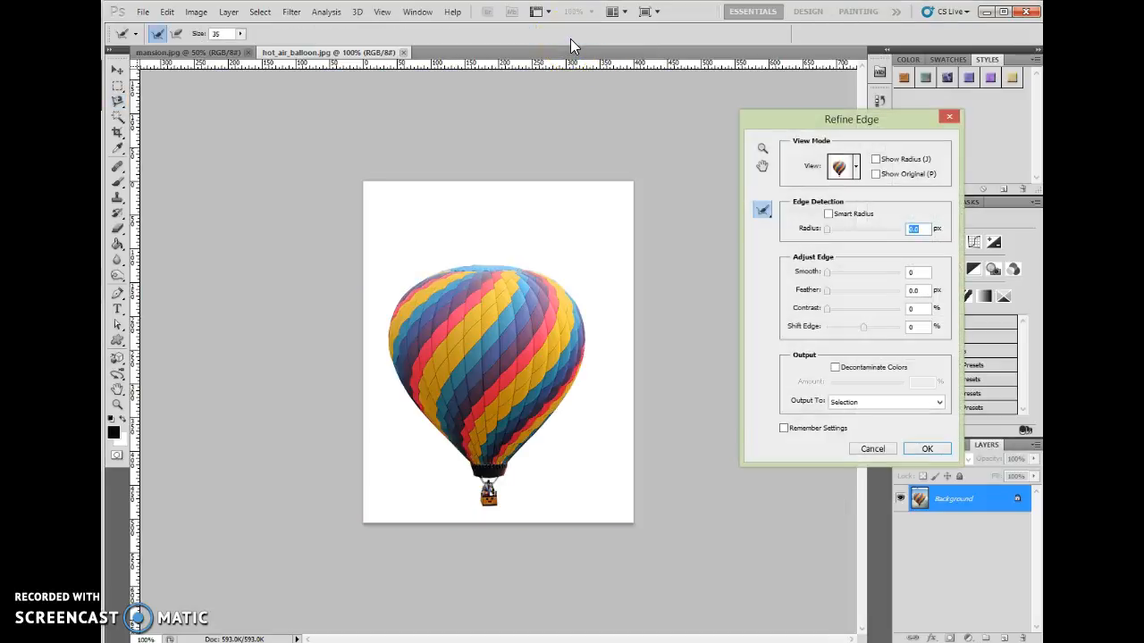
click(845, 166)
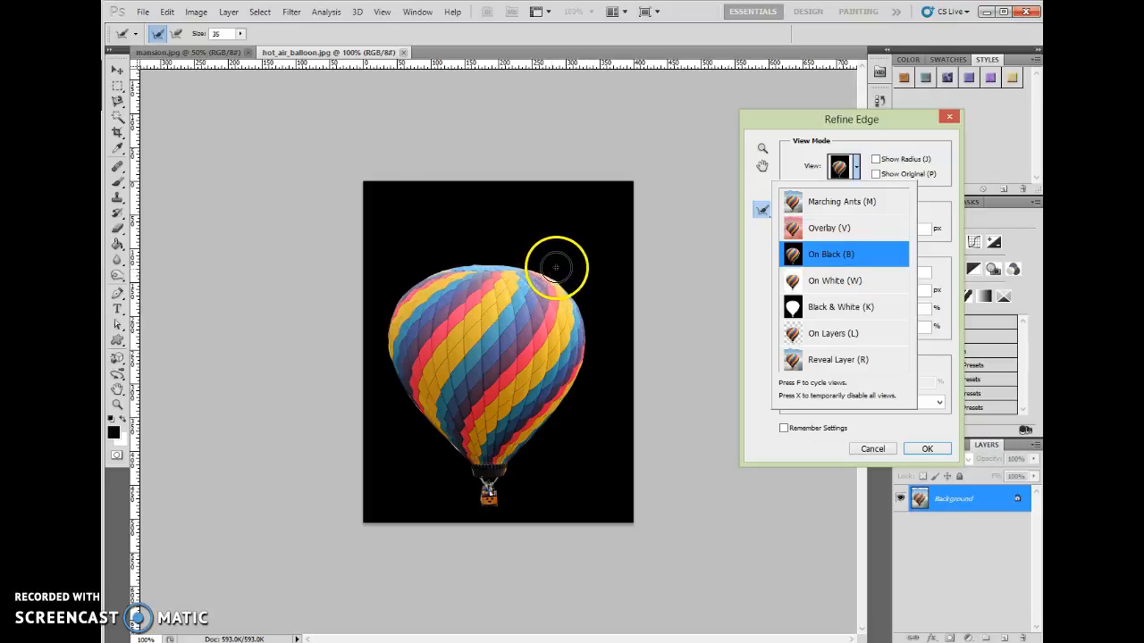
click(921, 449)
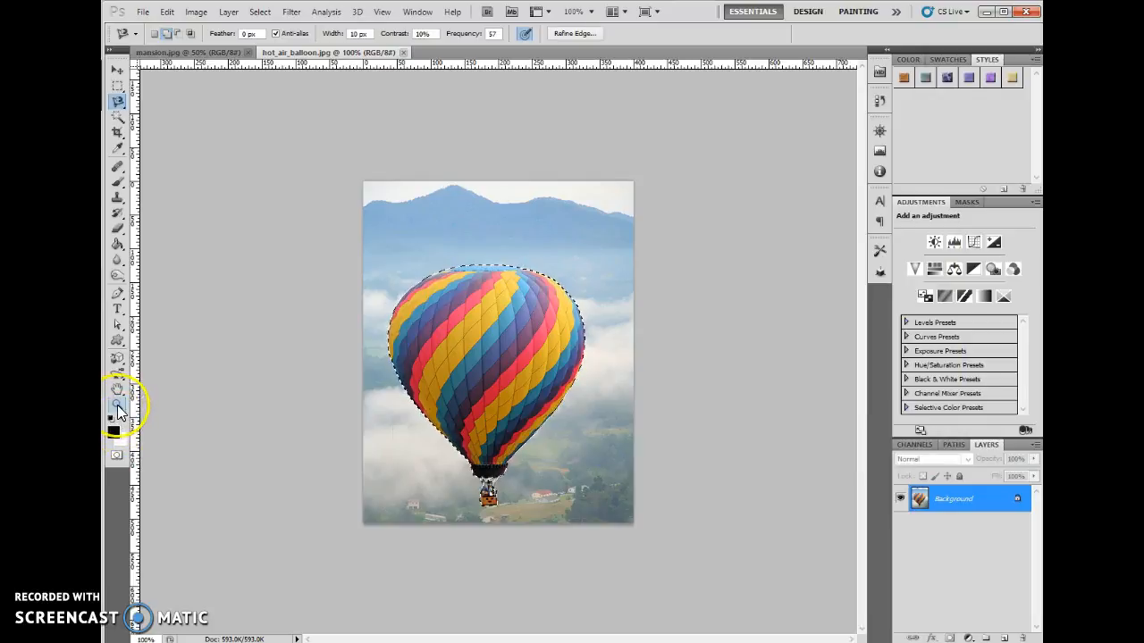
- Inspect the selection outline at 500% from the balloon's top, along its sides, down to the skirt and basket
click(117, 404)
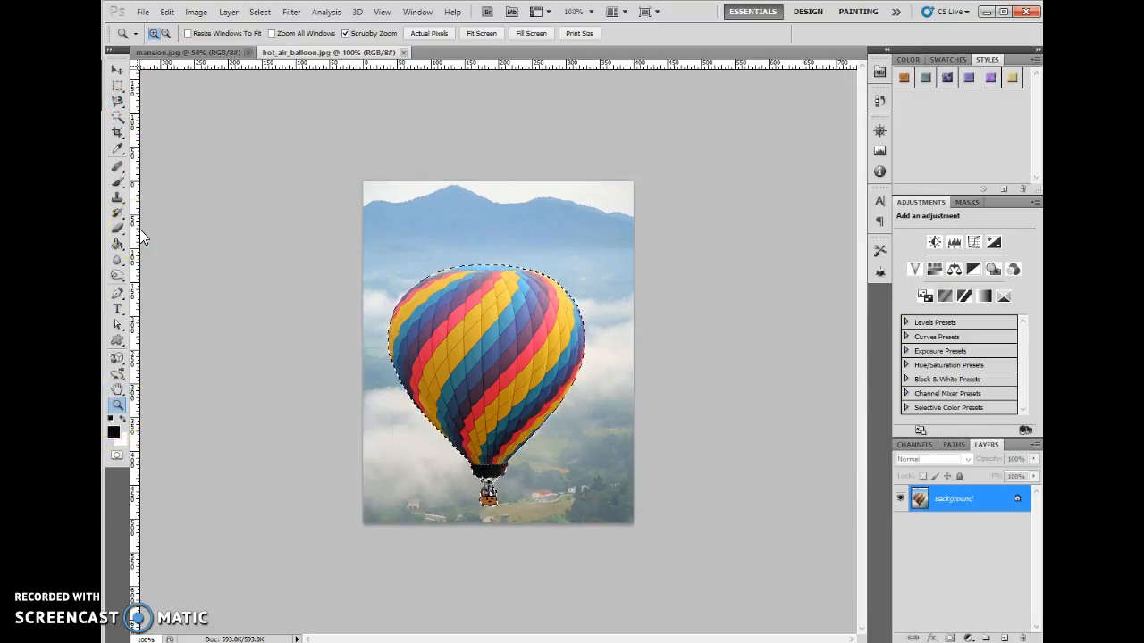
key(ctrl+plus)
key(ctrl+plus)
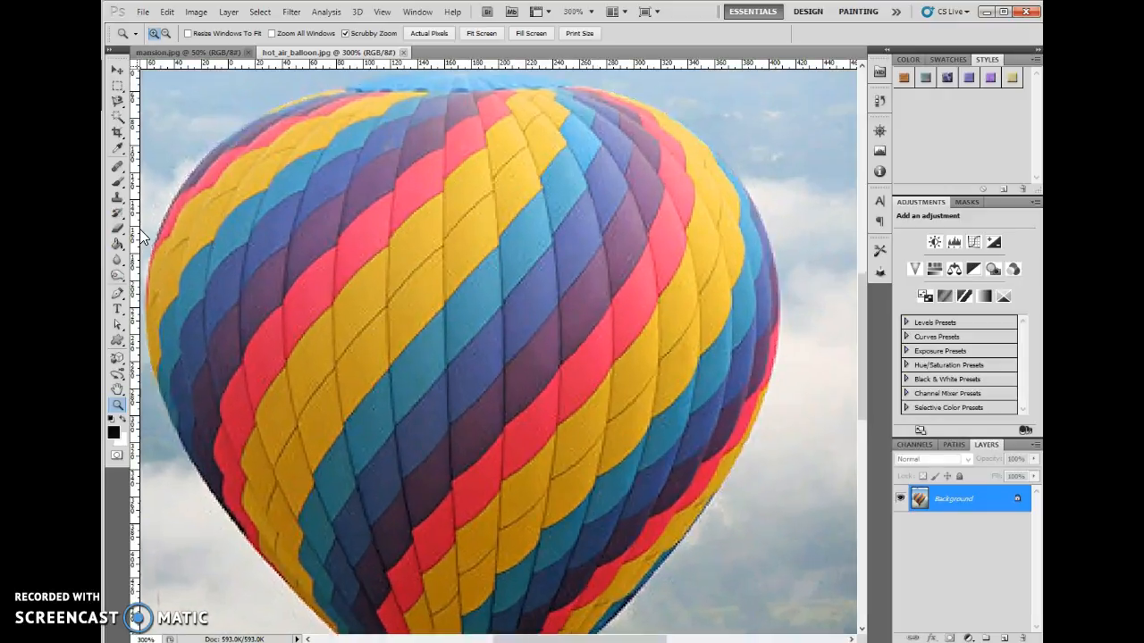
key(ctrl+plus)
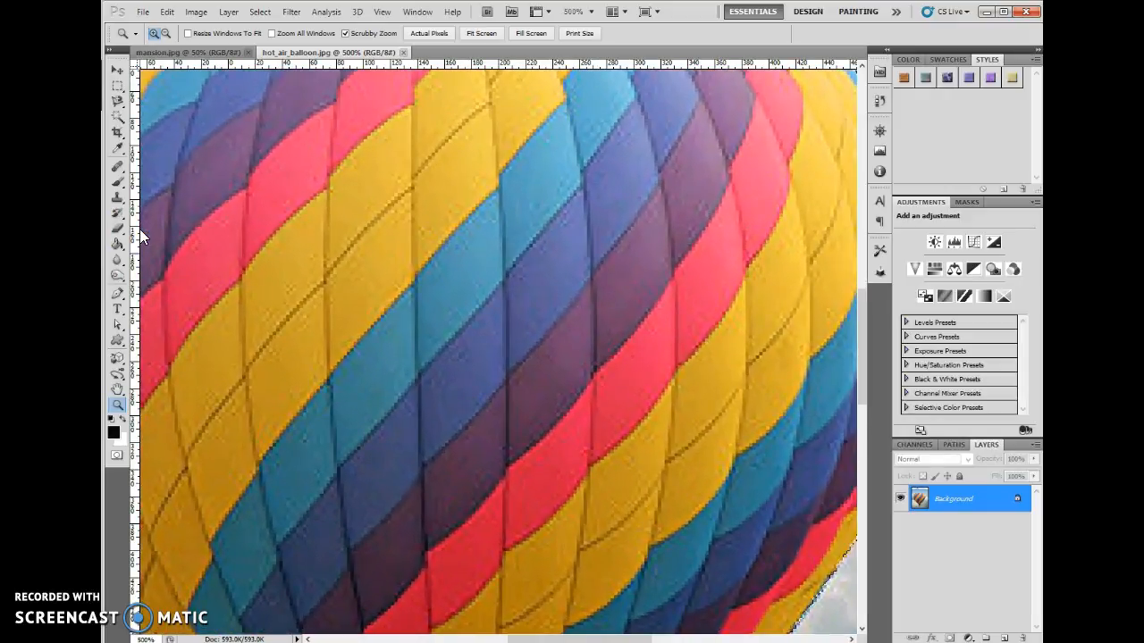
drag(477, 120, 340, 299)
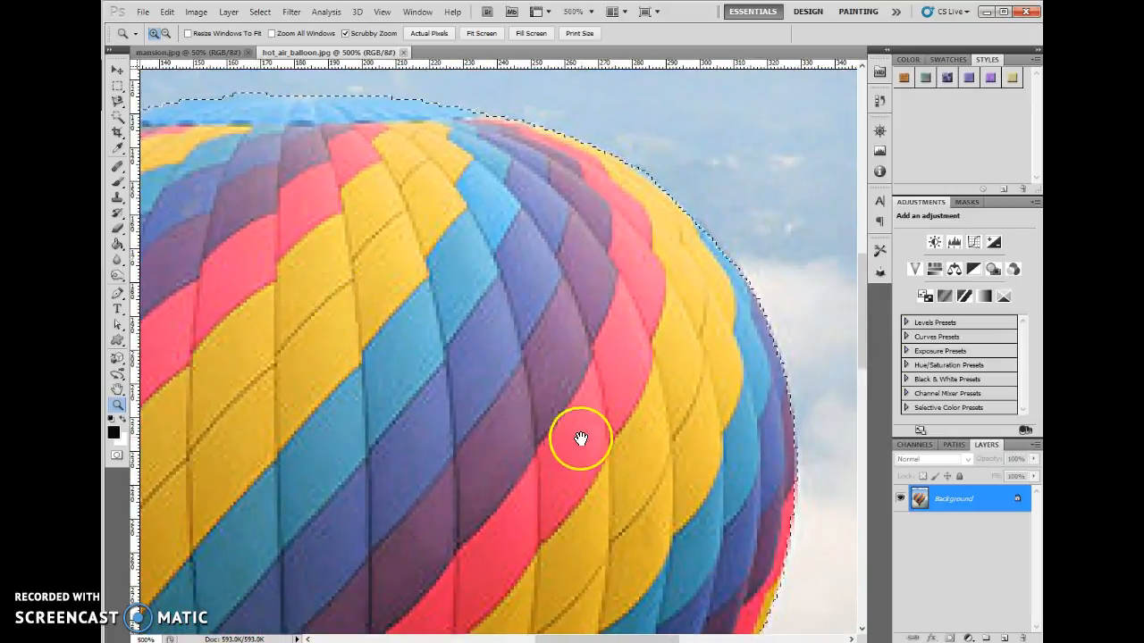
drag(580, 442, 510, 242)
drag(414, 365, 564, 253)
drag(521, 460, 593, 184)
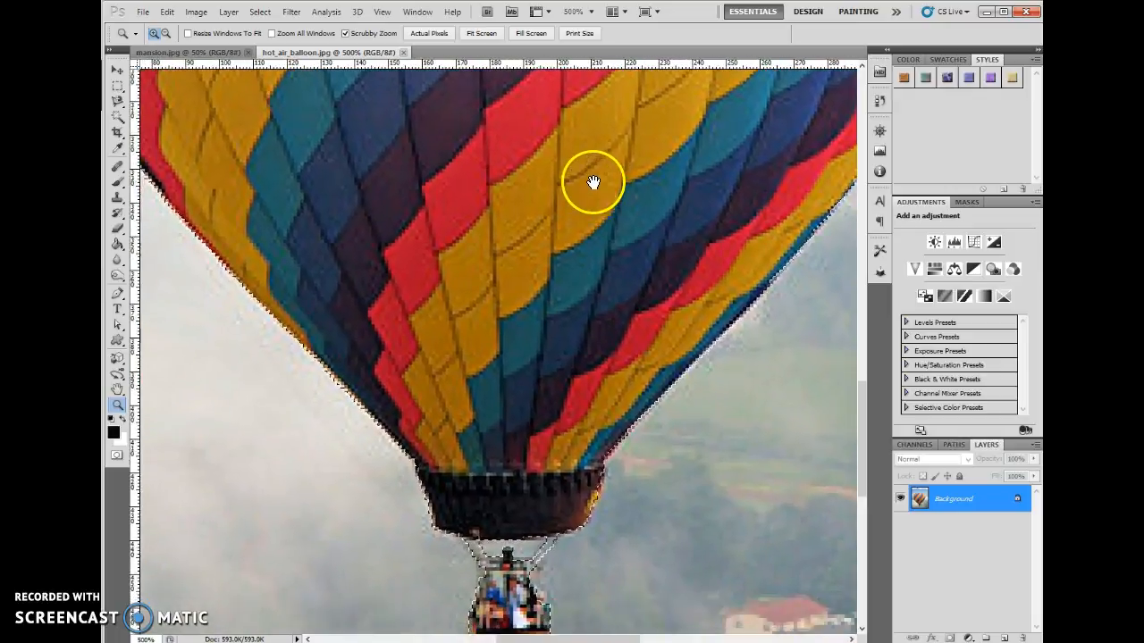
drag(539, 403, 491, 256)
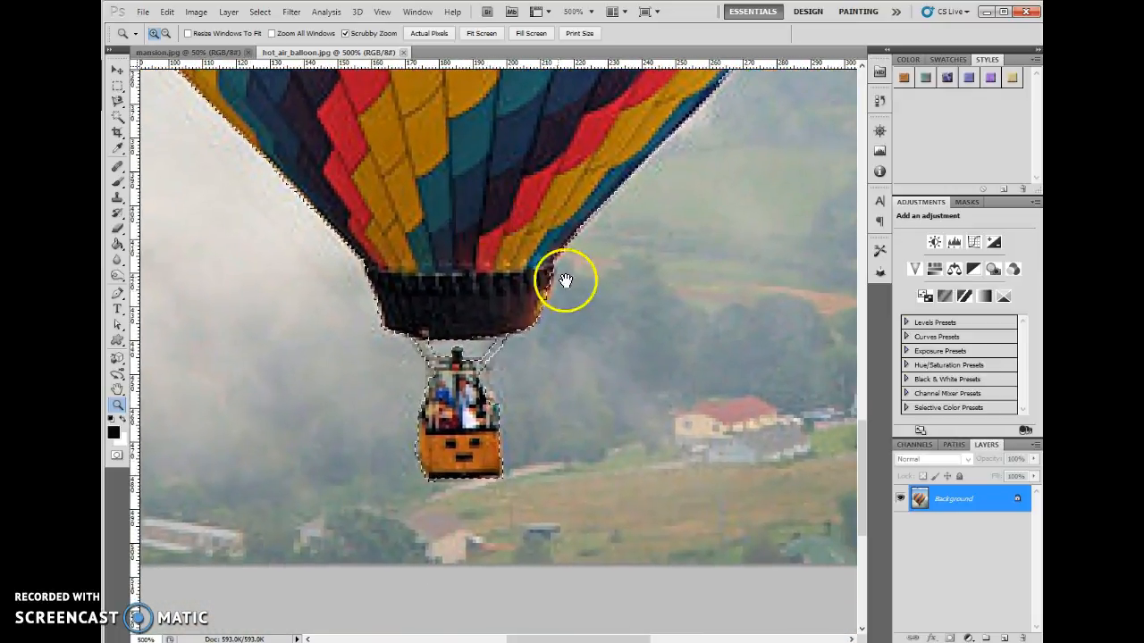
- Add the missed sliver at the dark skirt's upper-right edge to the selection with the Lasso tool
click(563, 320)
click(563, 320)
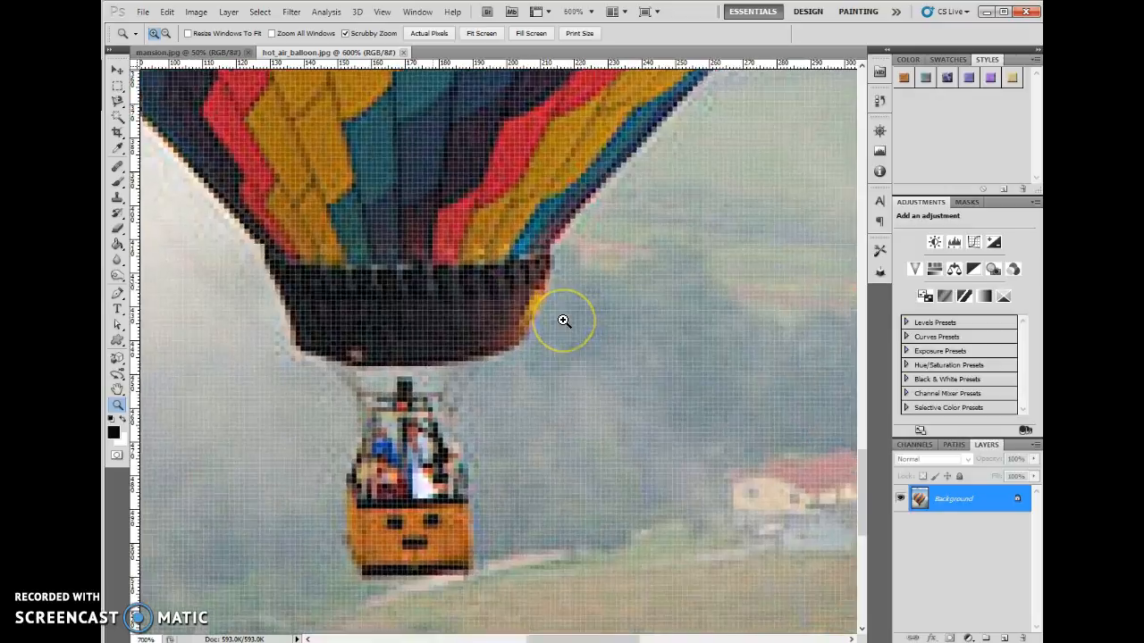
click(563, 320)
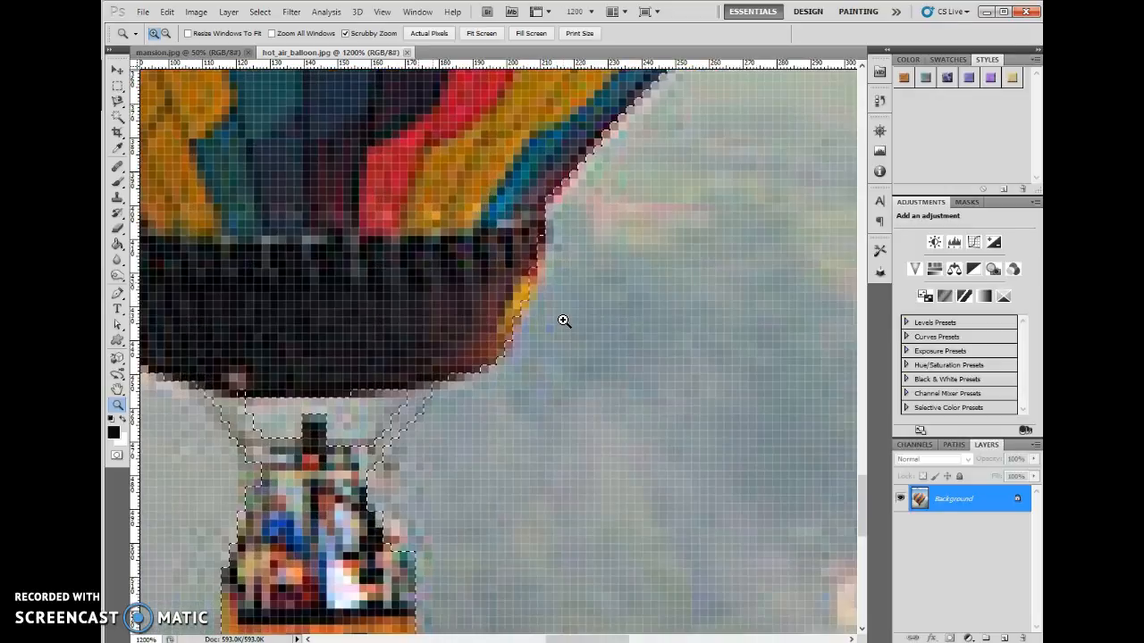
click(119, 105)
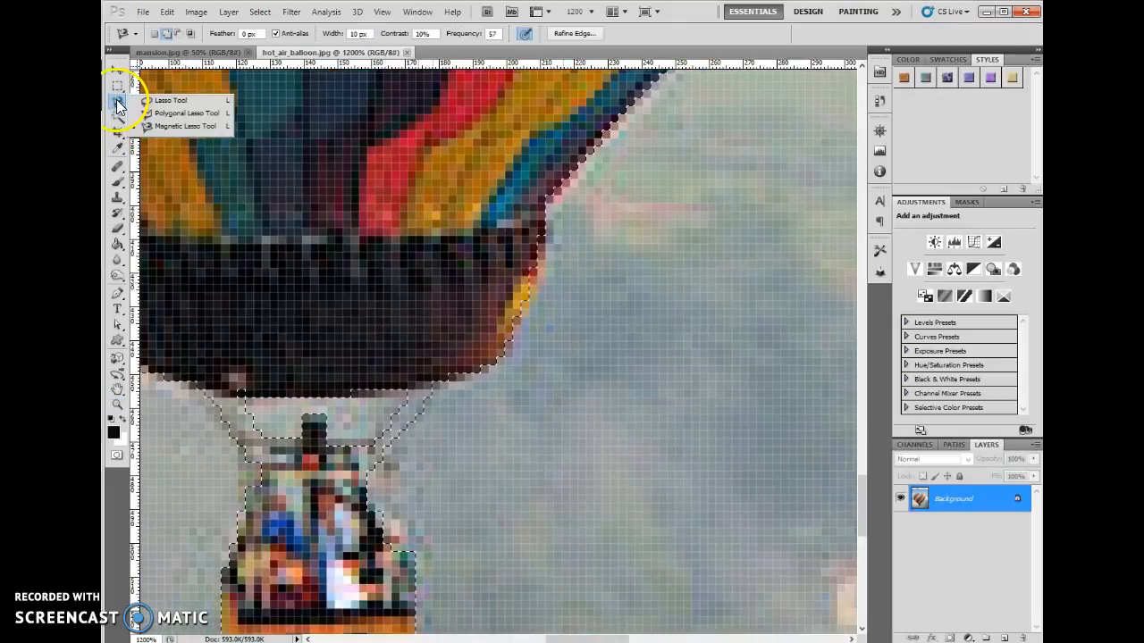
click(166, 101)
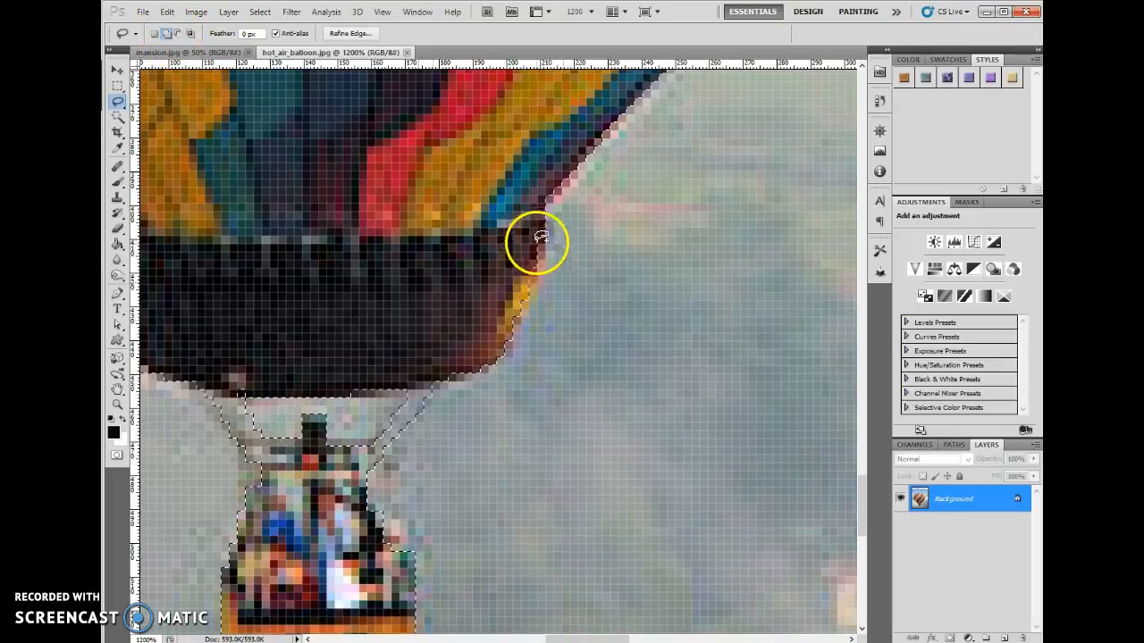
mouse_move(545, 246)
mouse_down()
mouse_move(526, 310)
mouse_move(497, 313)
mouse_move(538, 216)
mouse_up()
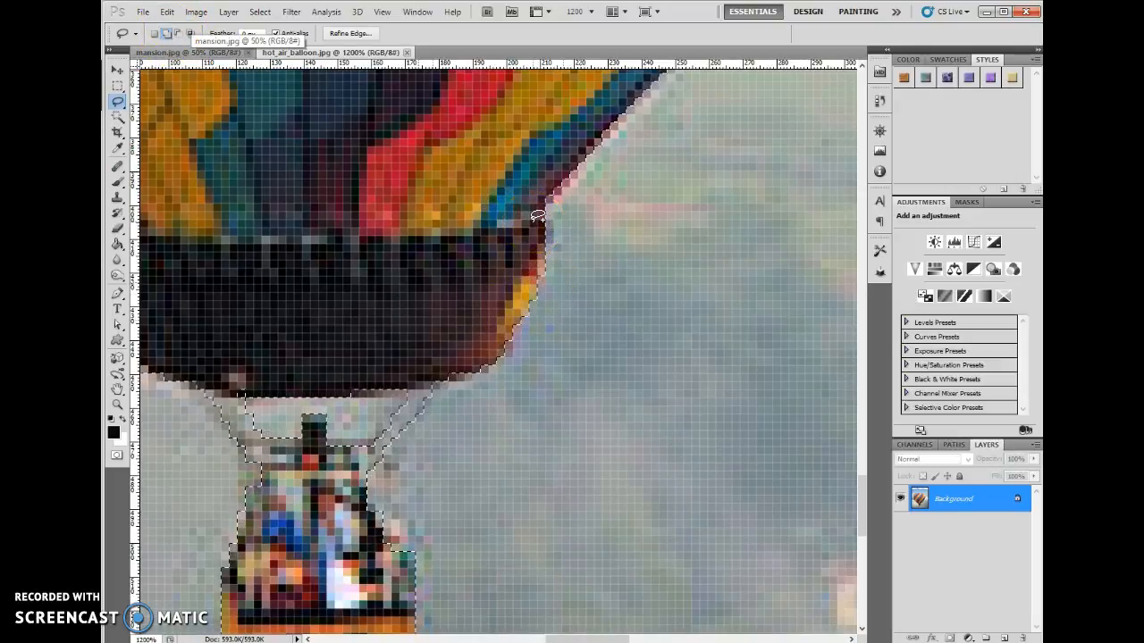
- View the image at 100%, check the corrected selection in Refine Edge, and accept the dialog
key(ctrl+1)
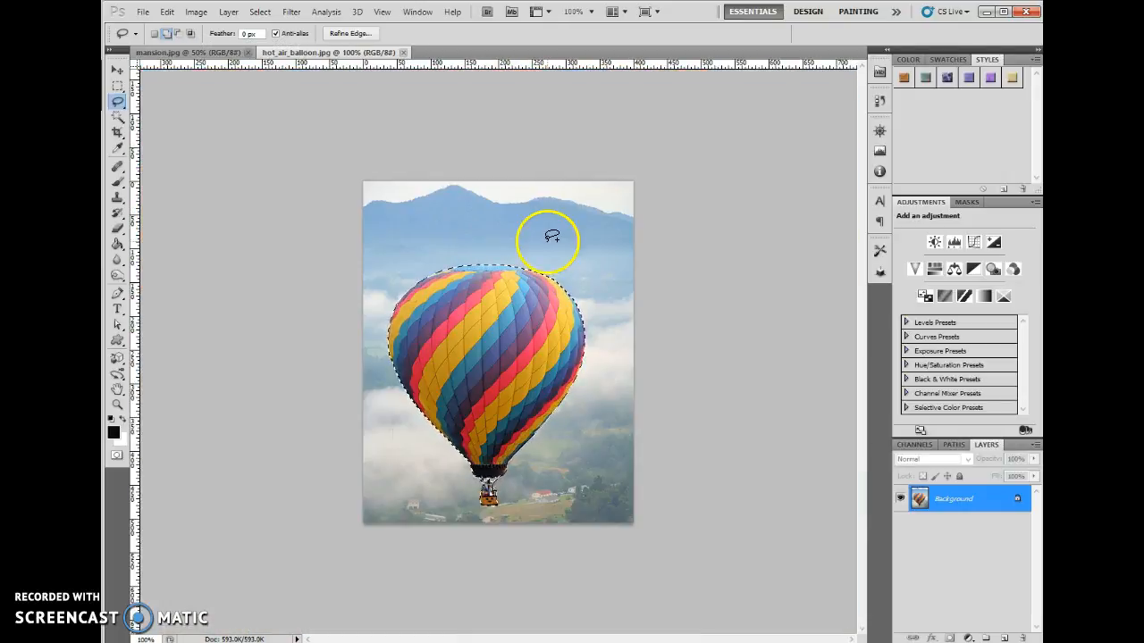
click(357, 34)
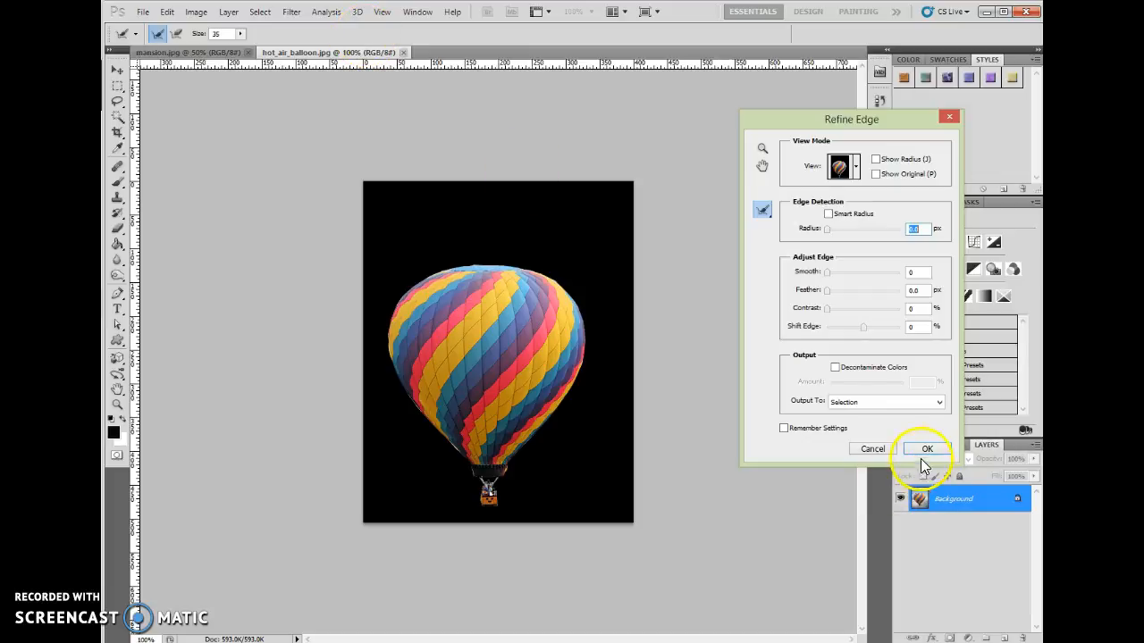
click(923, 459)
- Float the hot_air_balloon.jpg window and move the selected balloon into the upper-left sky of mansion.jpg with the Move tool
drag(413, 93, 417, 99)
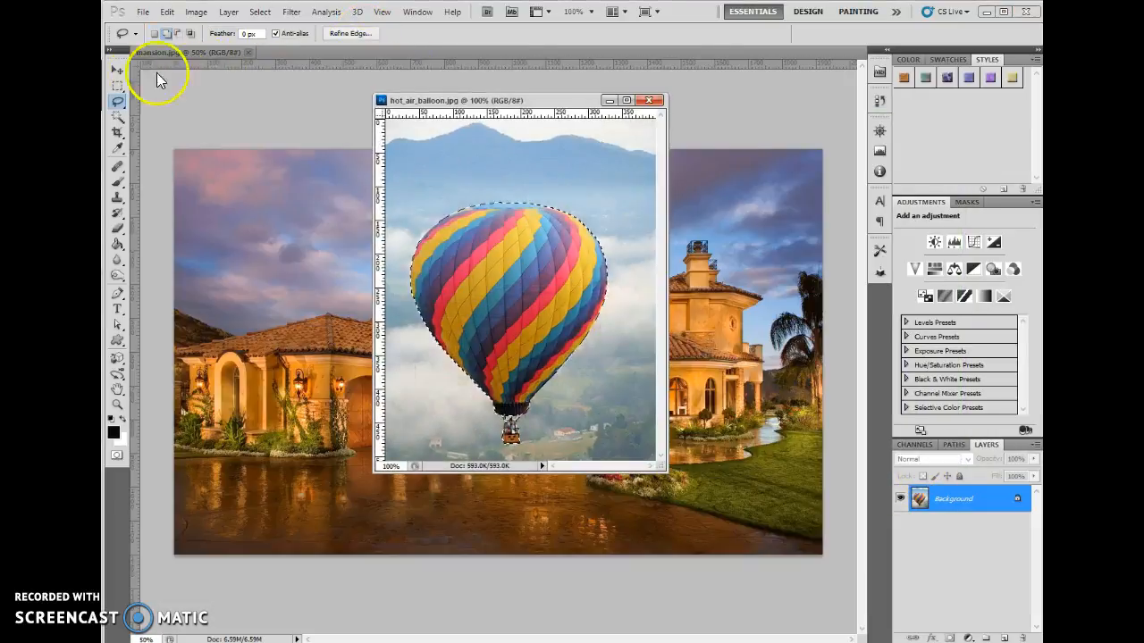
click(116, 71)
drag(472, 289, 265, 240)
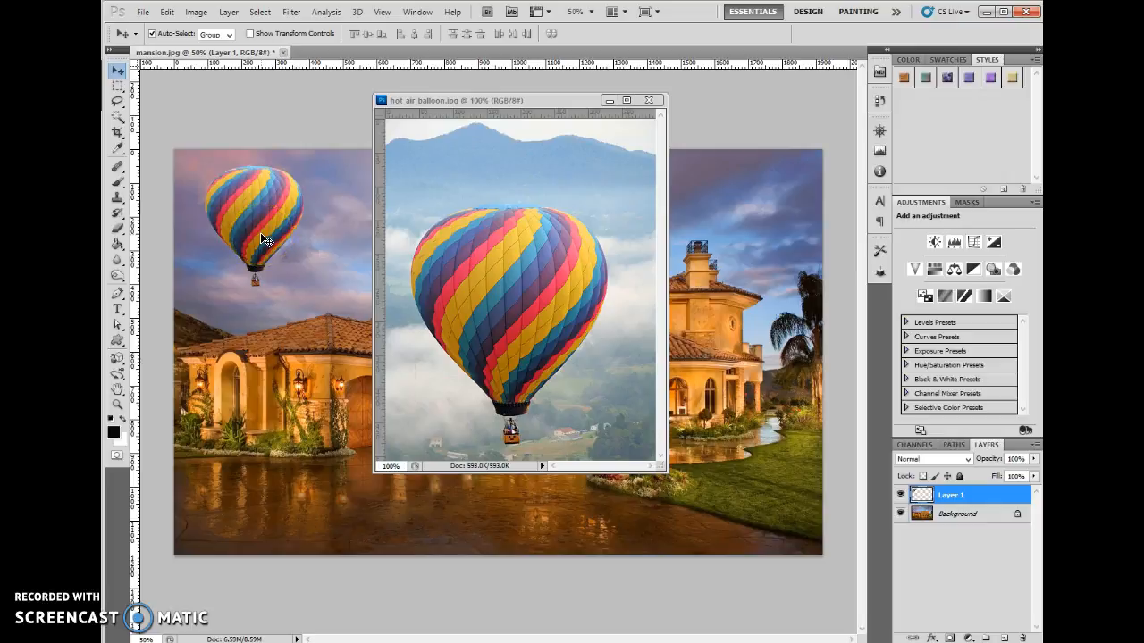